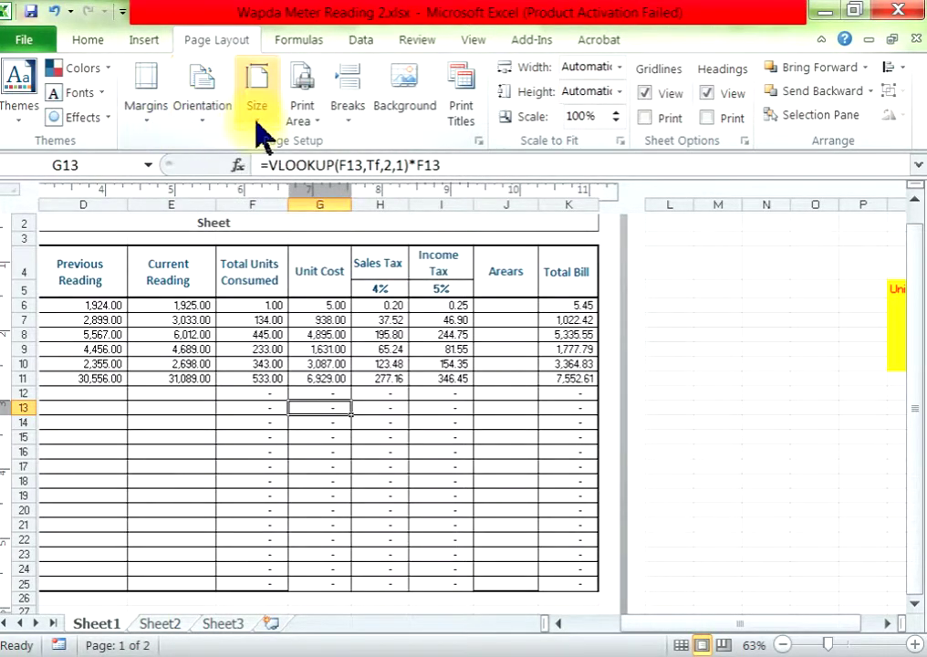
Select A4:K7, the table headings and first two meter records, in Page Layout view
left_click(304, 130)
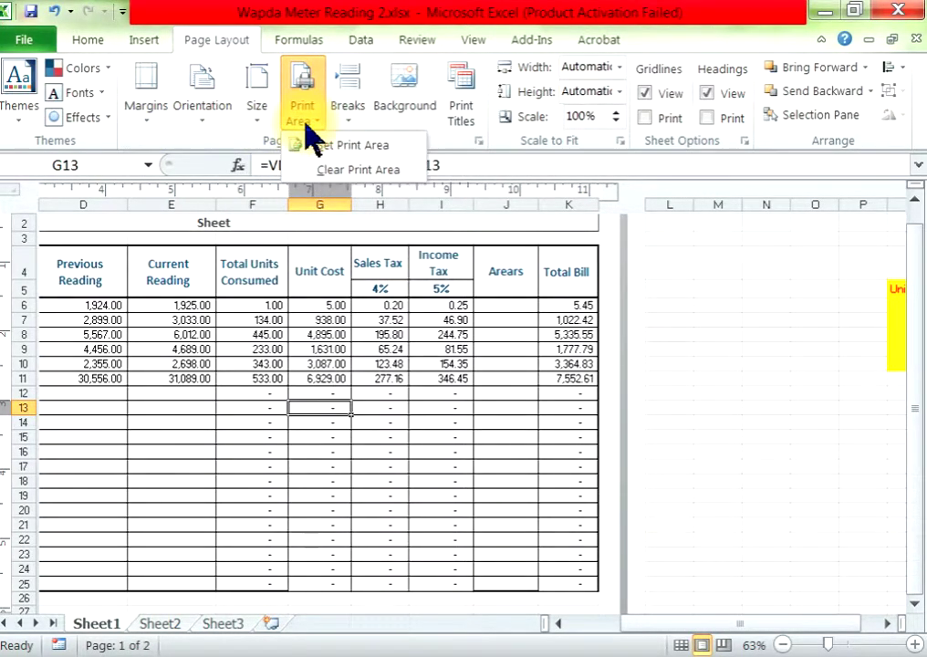
left_click(244, 417)
left_click_drag(739, 623, 592, 623)
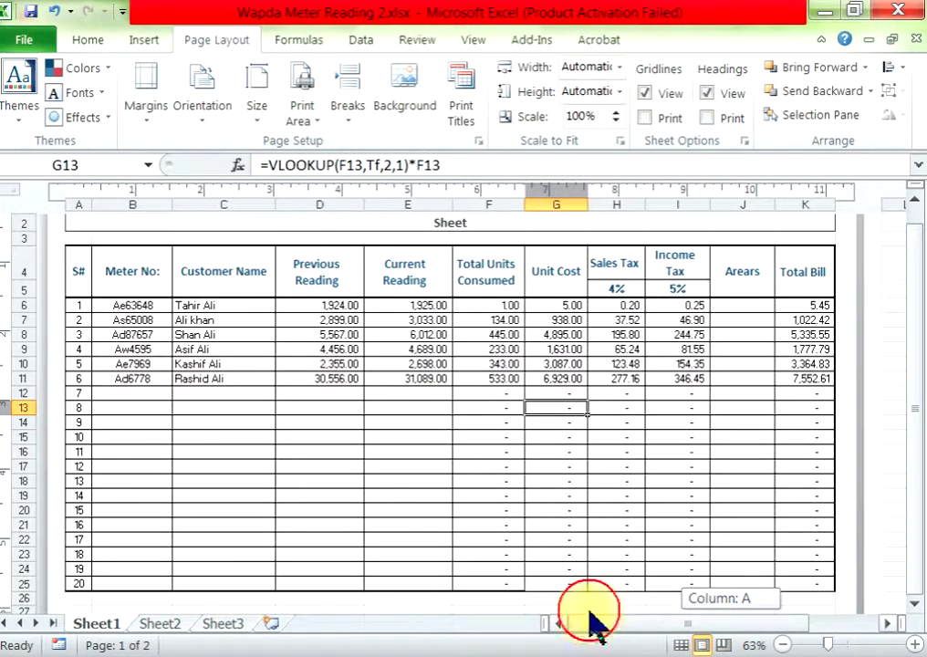
scroll(396, 527, "up", 2)
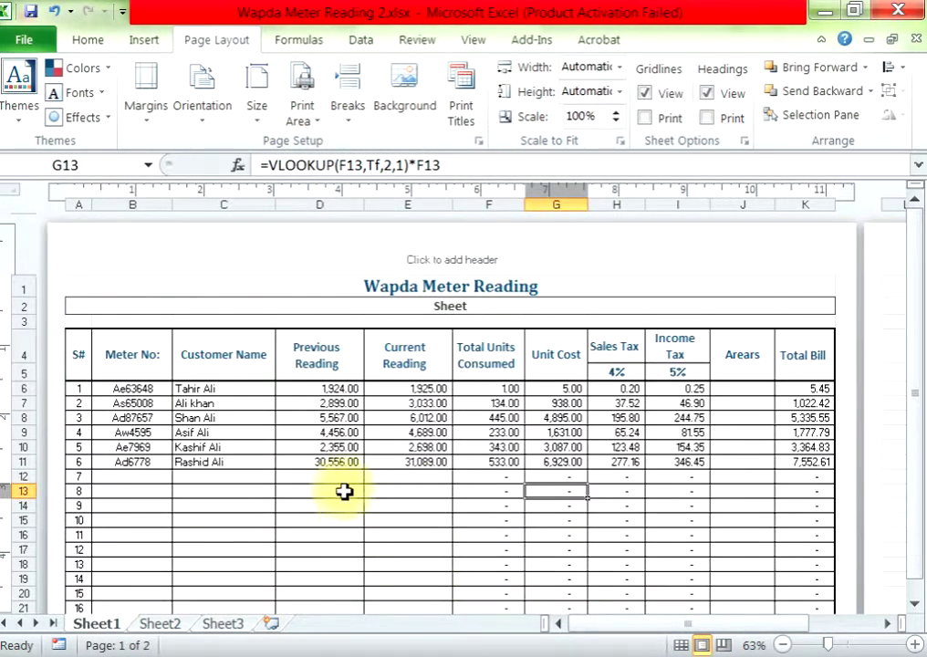
mouse_move(78, 354)
left_mouse_down()
mouse_move(94, 391)
mouse_move(810, 410)
left_mouse_up()
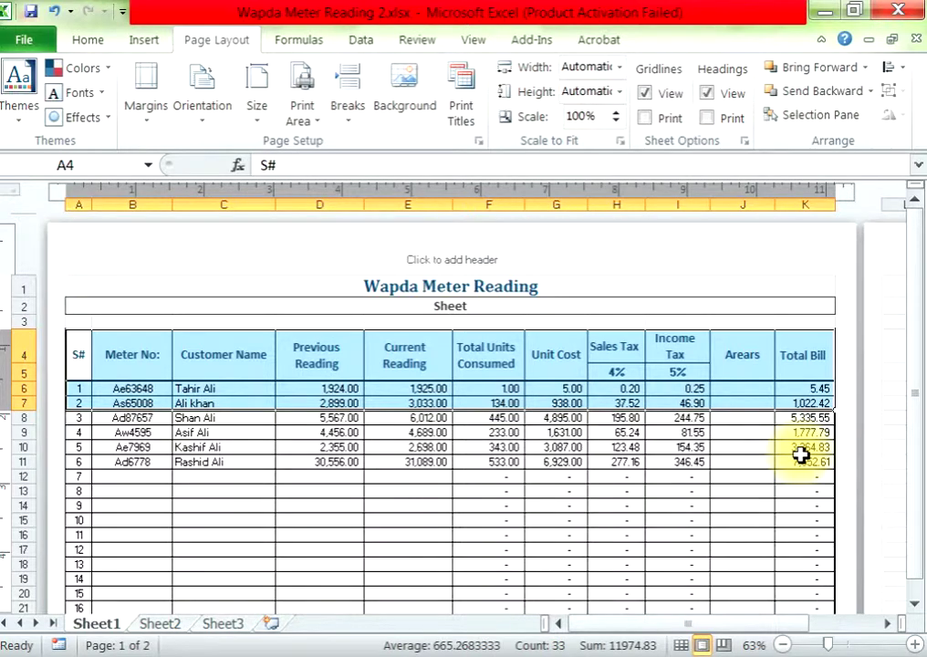
Set A4:K7 as the print area and preview the printout
left_click(310, 132)
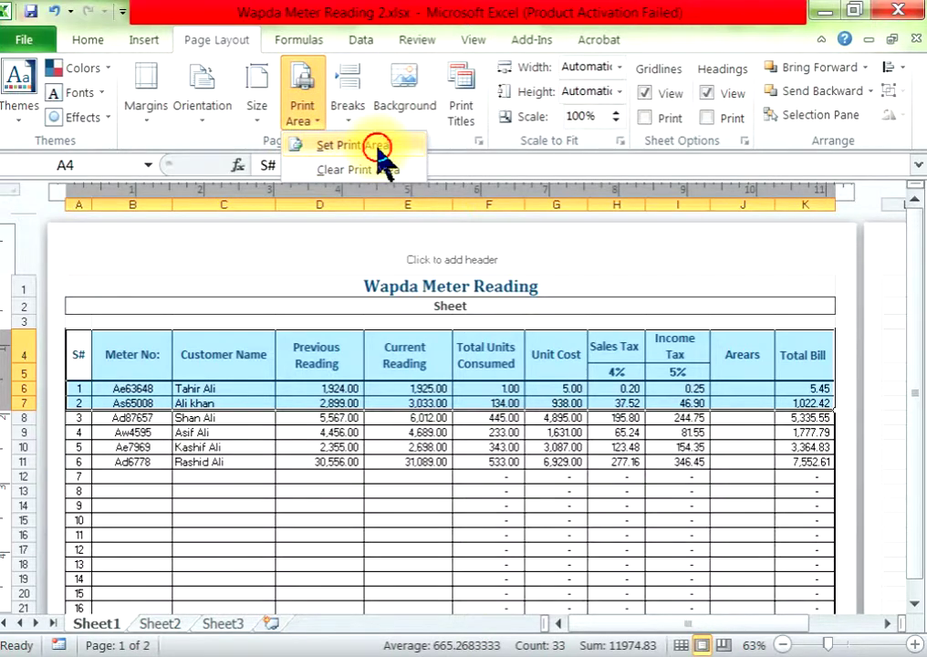
left_click(377, 146)
left_click(20, 41)
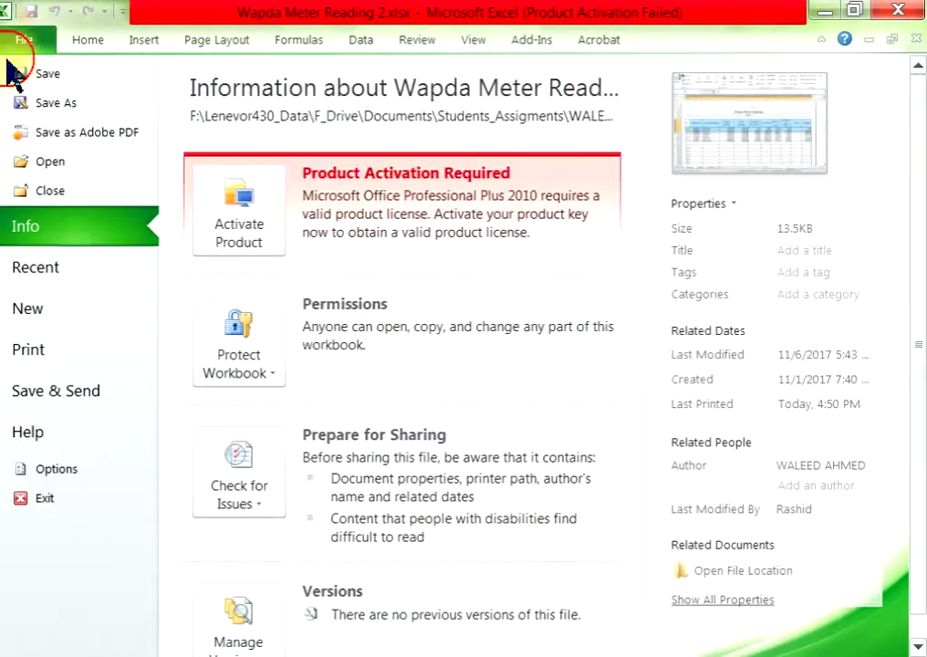
left_click(22, 351)
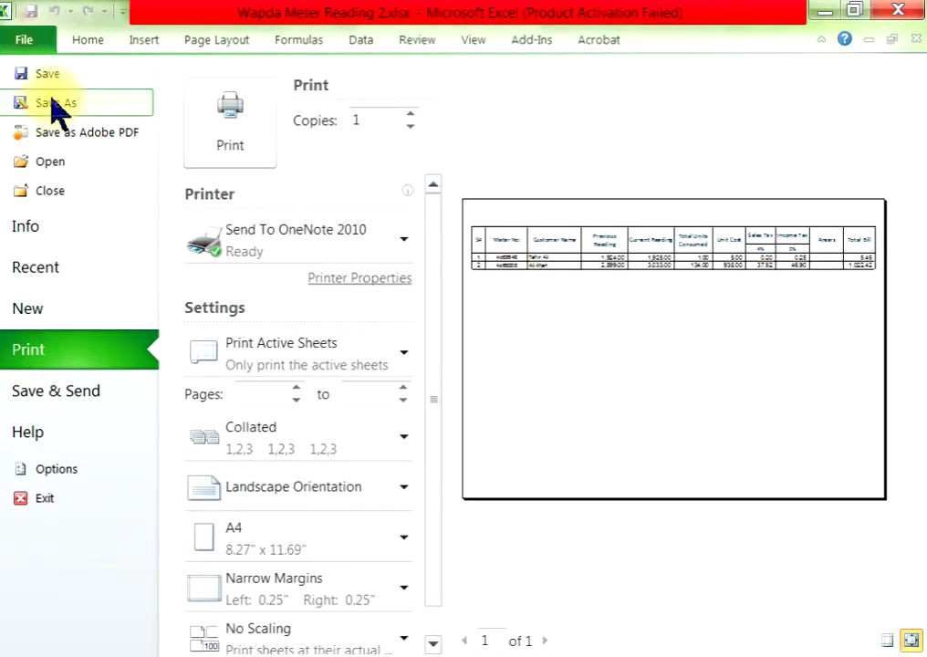
left_click(13, 41)
Clear the print area and preview the whole sheet's printout
left_click(292, 432)
left_click(297, 402)
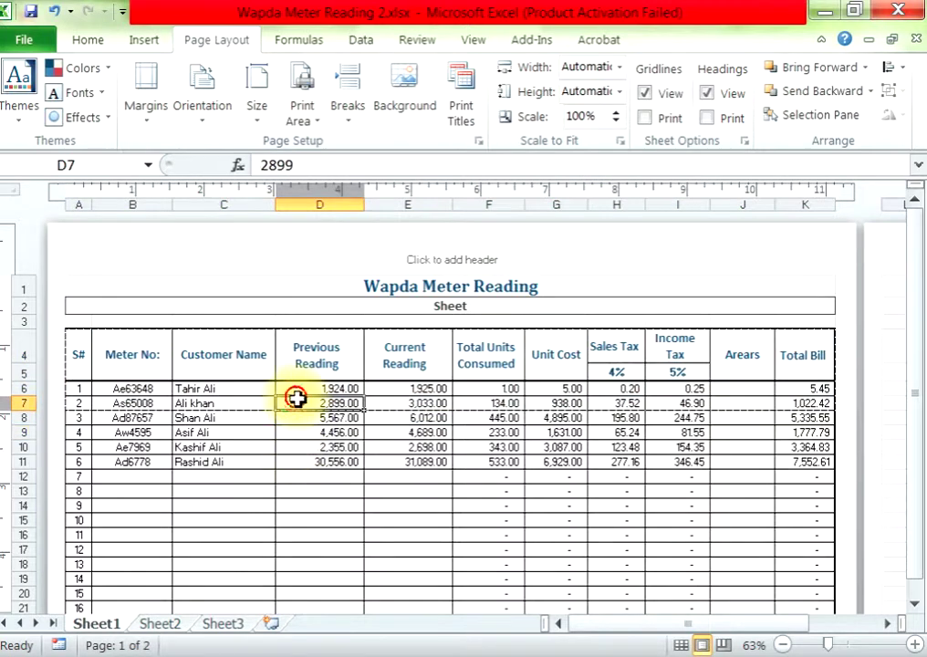
left_click(298, 114)
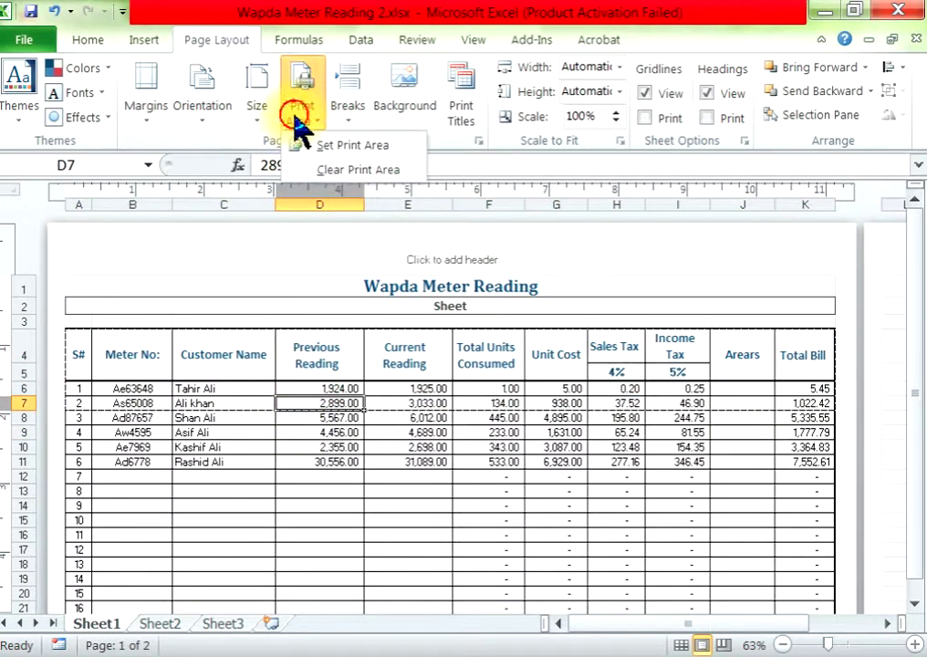
left_click(370, 171)
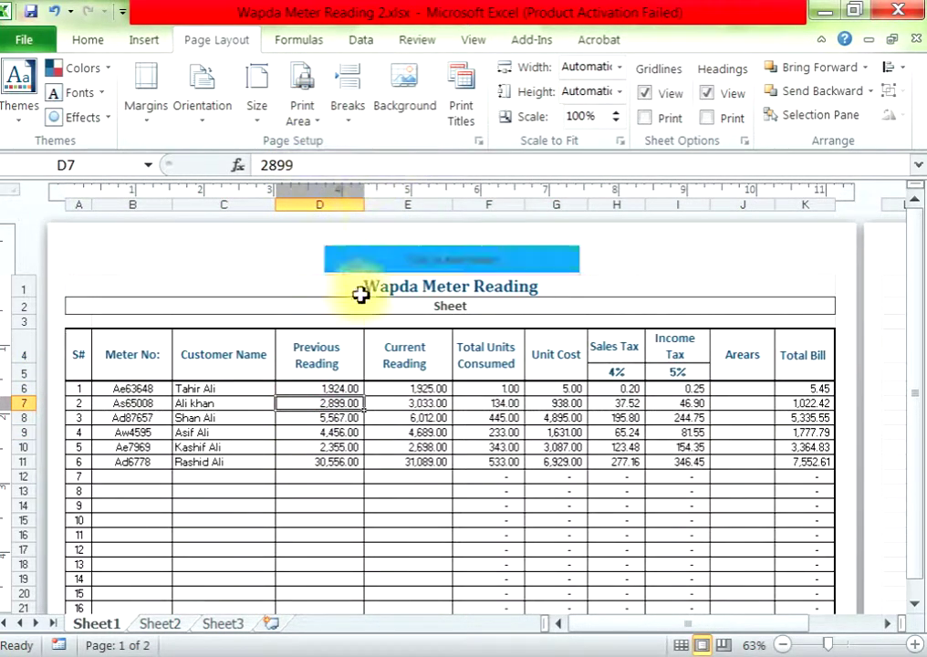
left_click(319, 352)
left_click(24, 39)
left_click(32, 349)
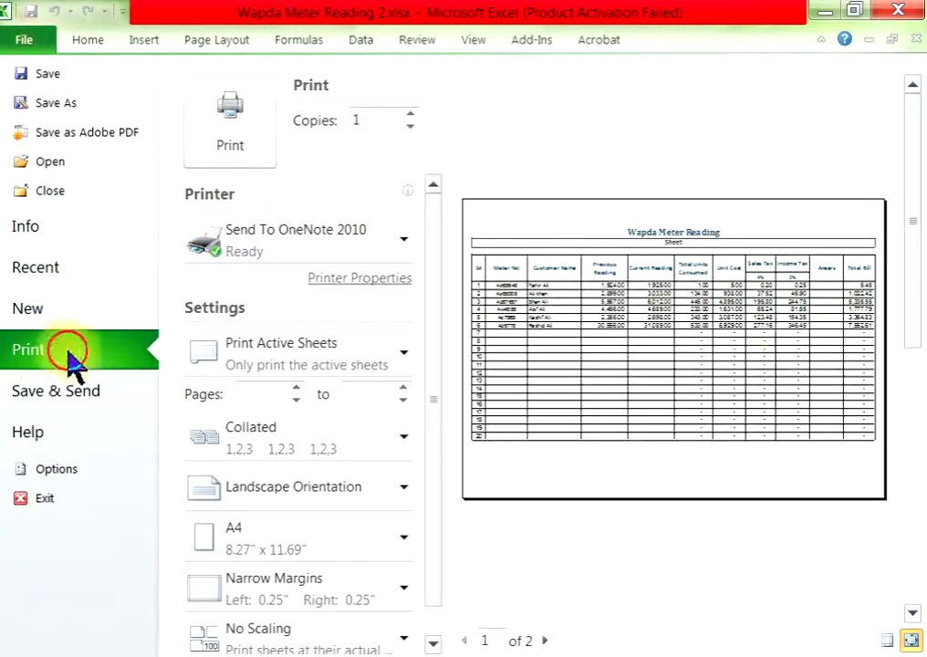
left_click(36, 44)
Select cell B8 and bring up the Print Area options
left_click(320, 447)
left_click(329, 417)
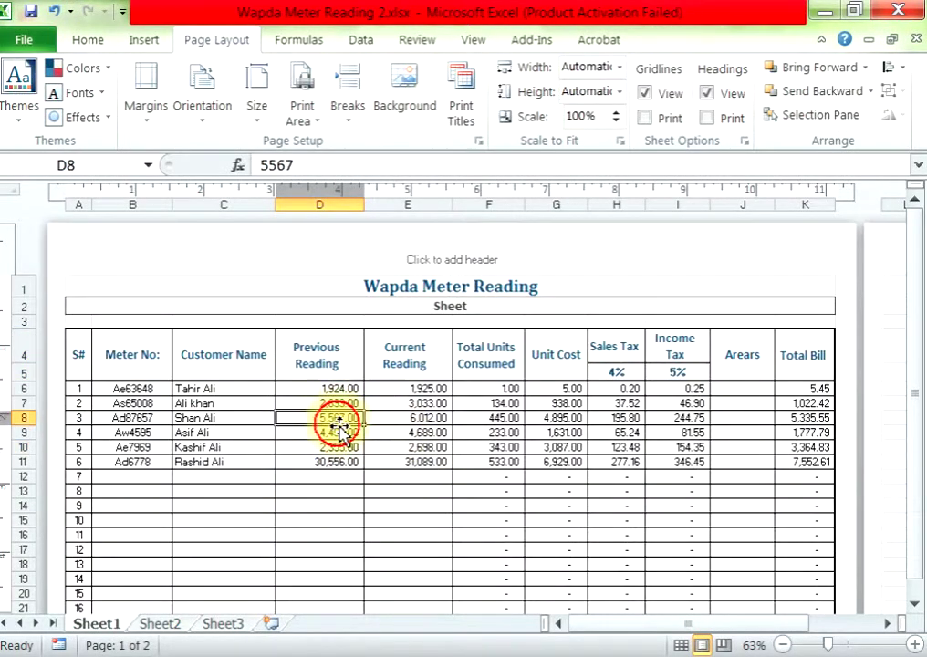
left_click(114, 418)
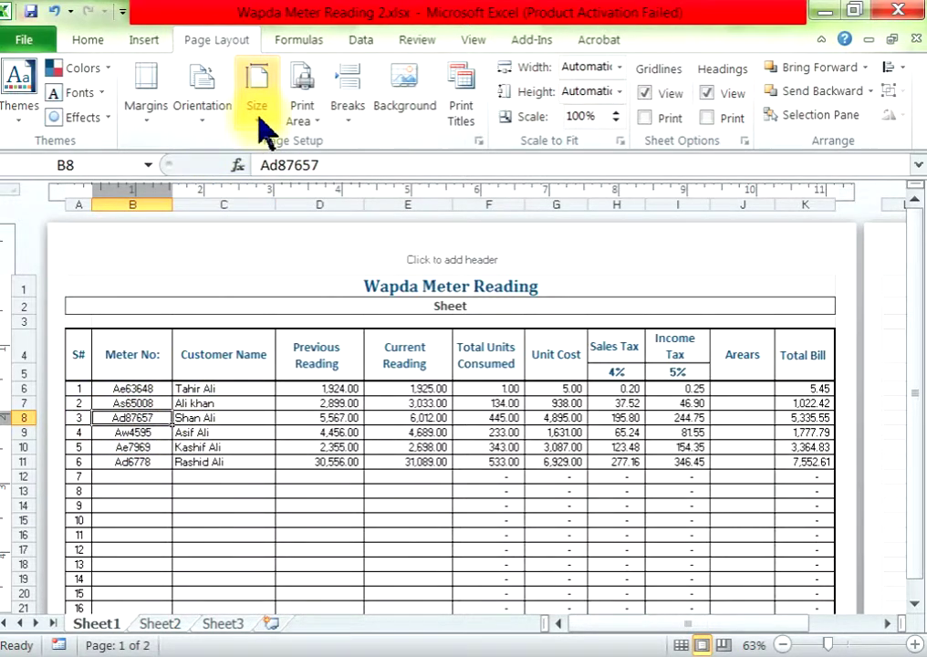
left_click(299, 112)
Set cell B8 alone as the print area, accept the warning, and preview it
left_click(305, 146)
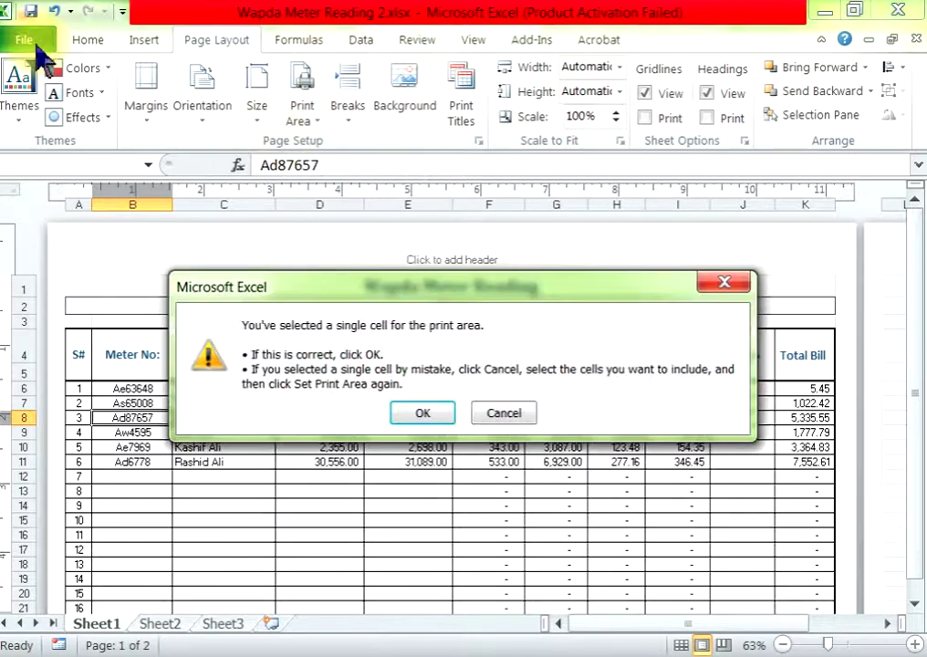
left_click(412, 413)
left_click(23, 44)
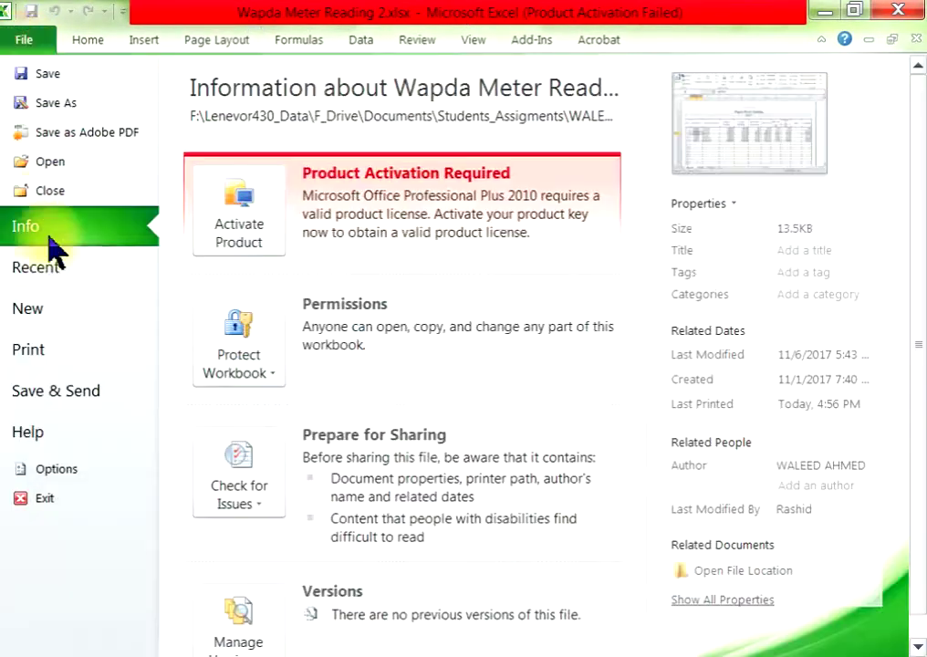
left_click(46, 348)
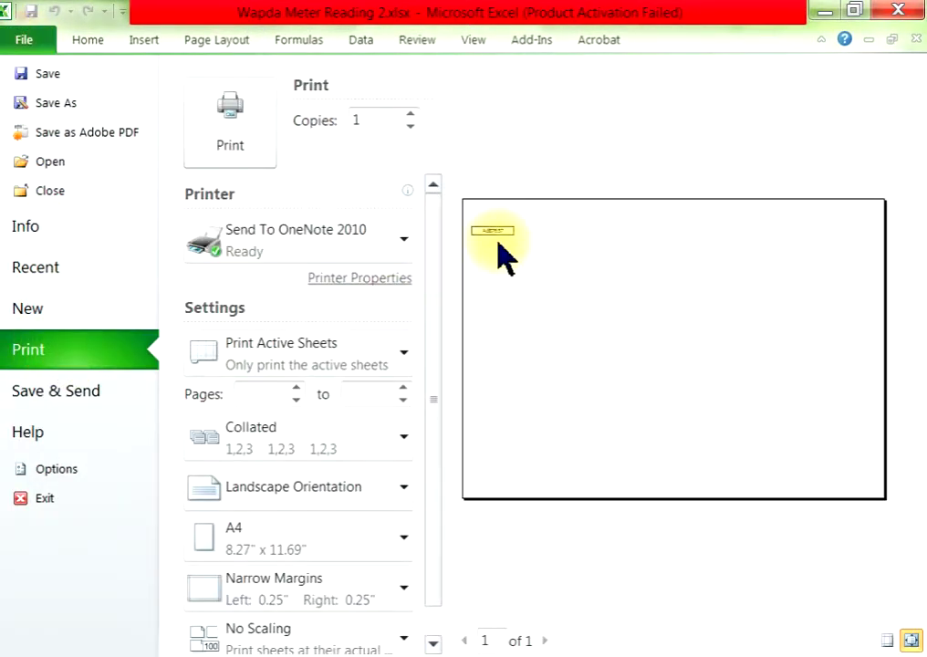
left_click(21, 39)
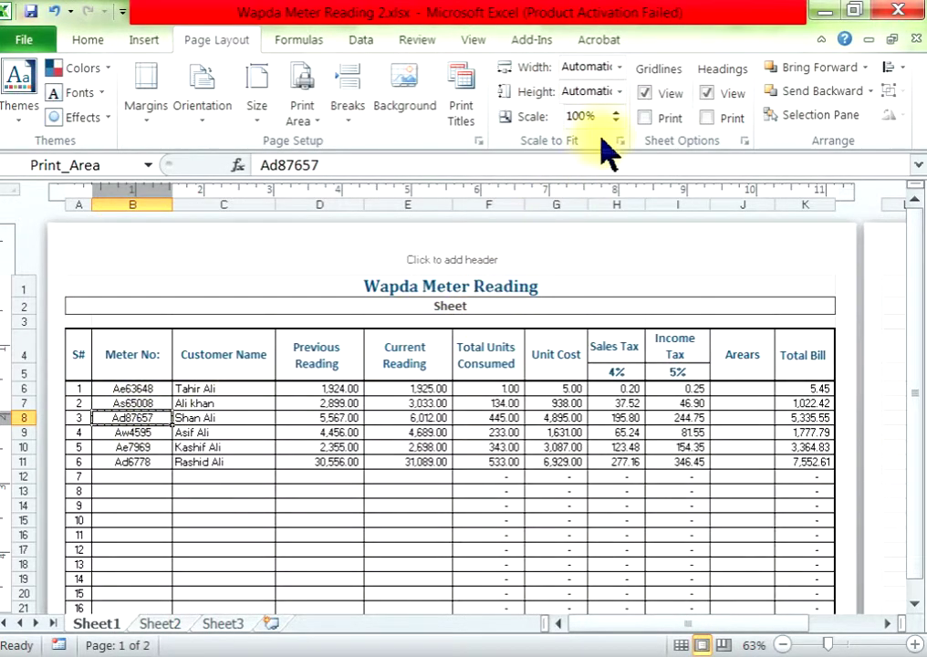
Raise print scale to 225%, preview it, then reset the scale to 100%
left_click(617, 113)
left_click_drag(620, 112, 620, 113)
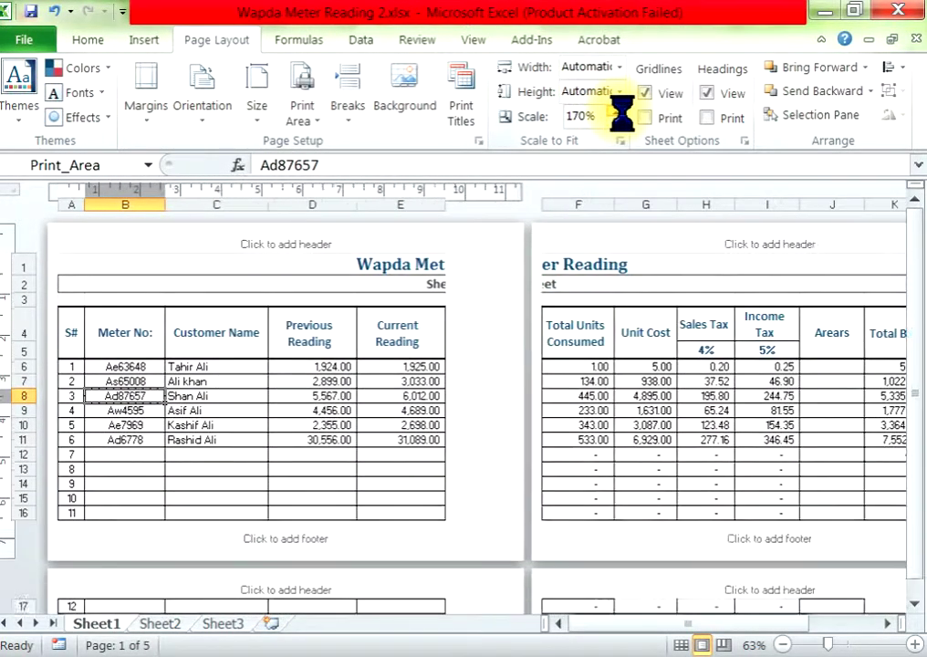
left_click(22, 38)
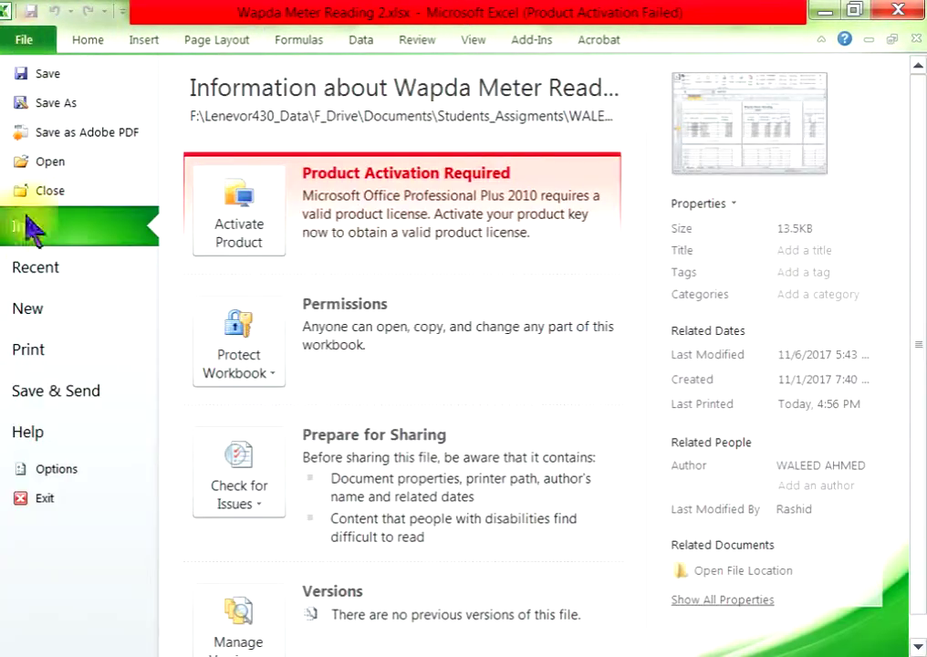
left_click(25, 350)
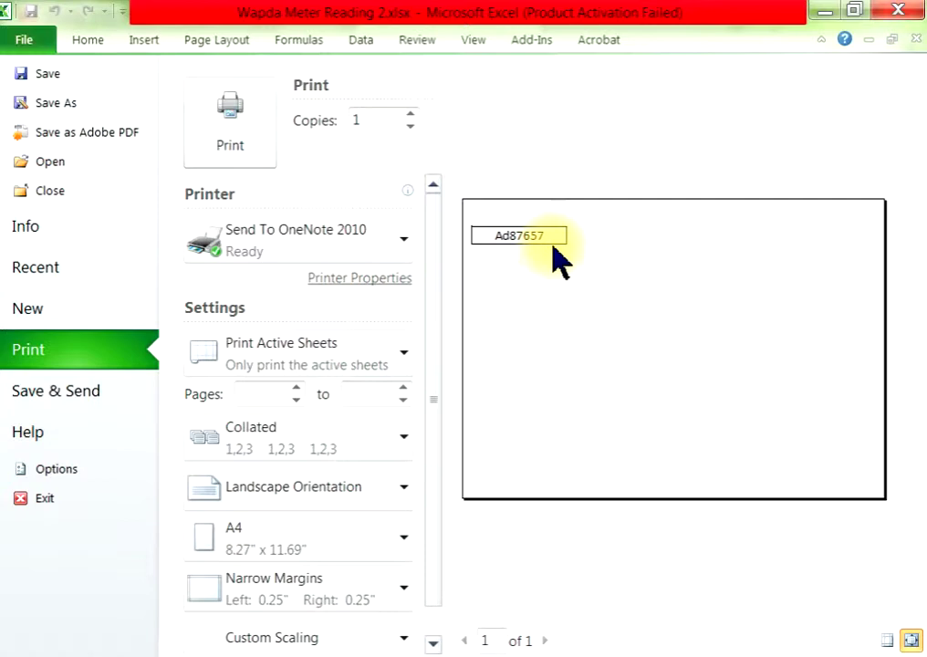
key("Escape")
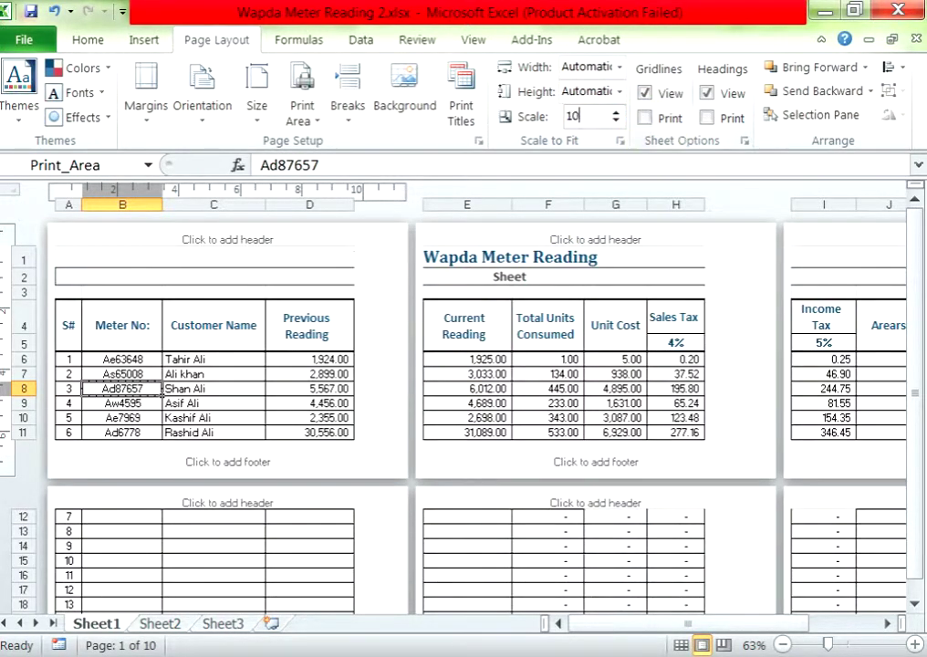
type("0")
key("Return")
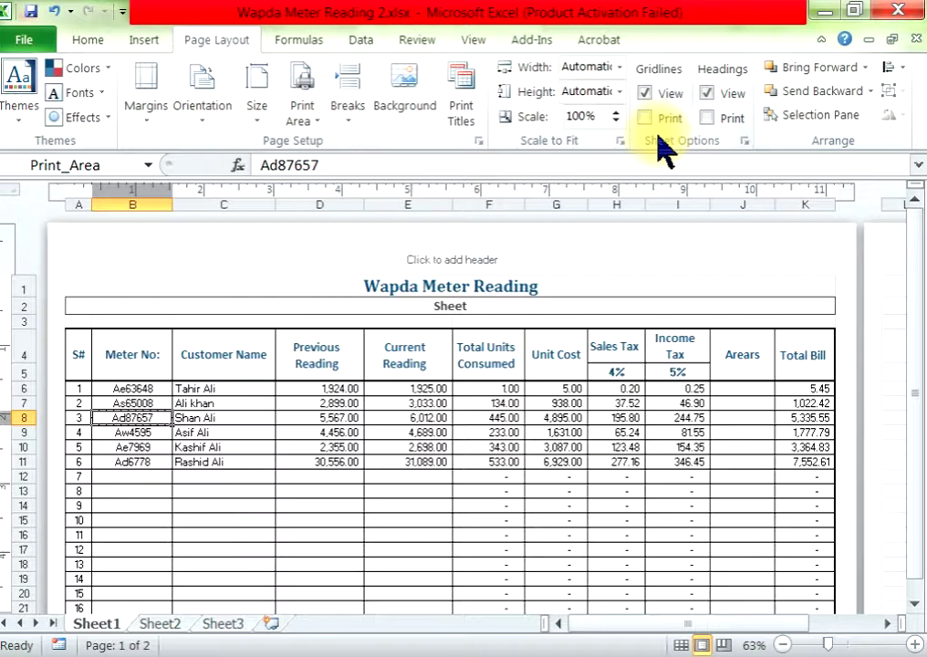
Clear the single-cell B8 print area
left_click(302, 112)
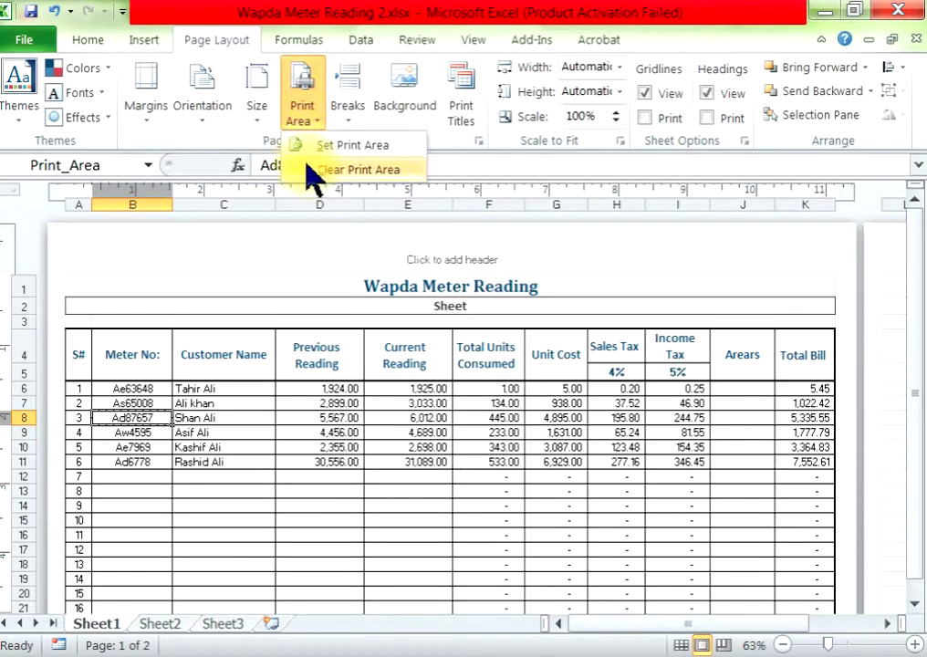
left_click(318, 170)
left_click(320, 447)
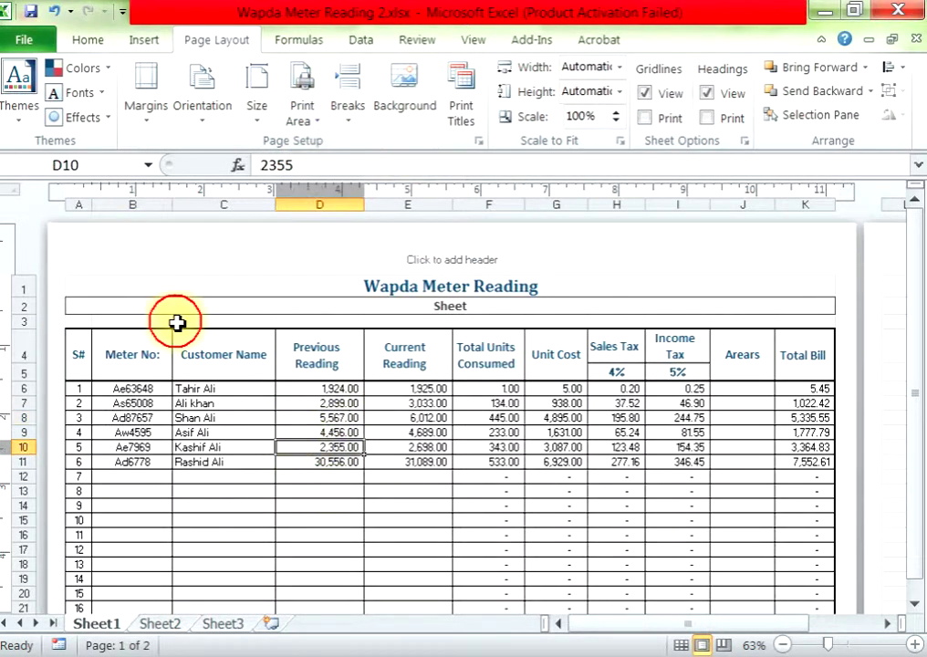
Open PayrollSheet.xlsx from the recent workbooks list
left_click(24, 39)
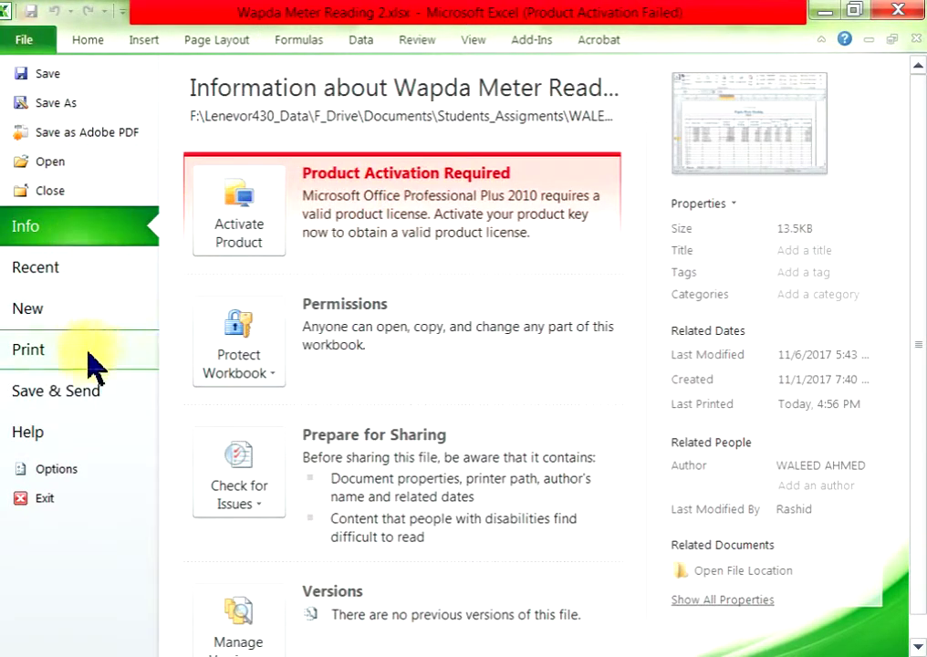
left_click(81, 270)
left_click(333, 146)
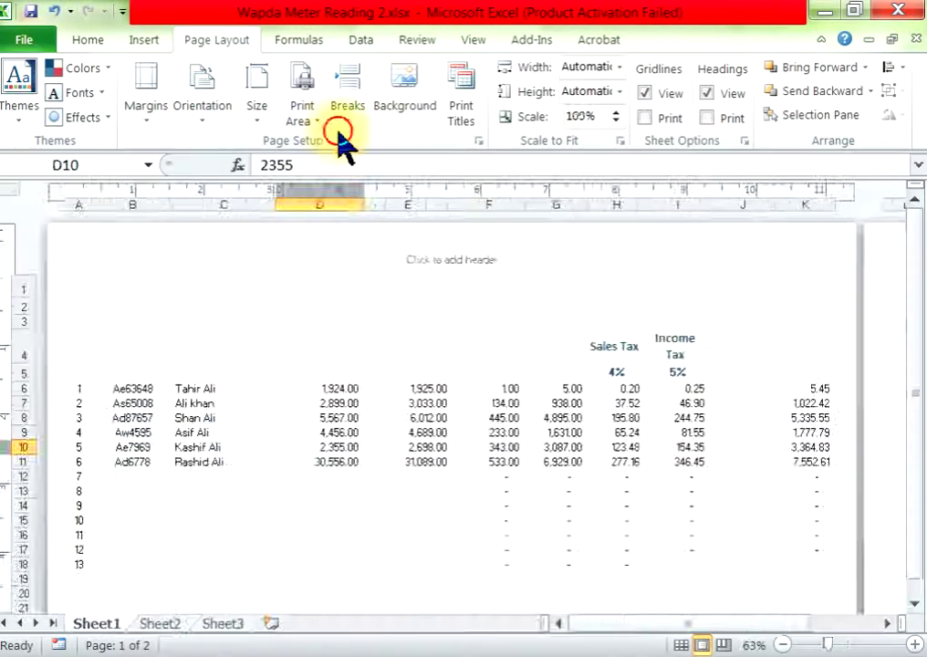
left_click(392, 623)
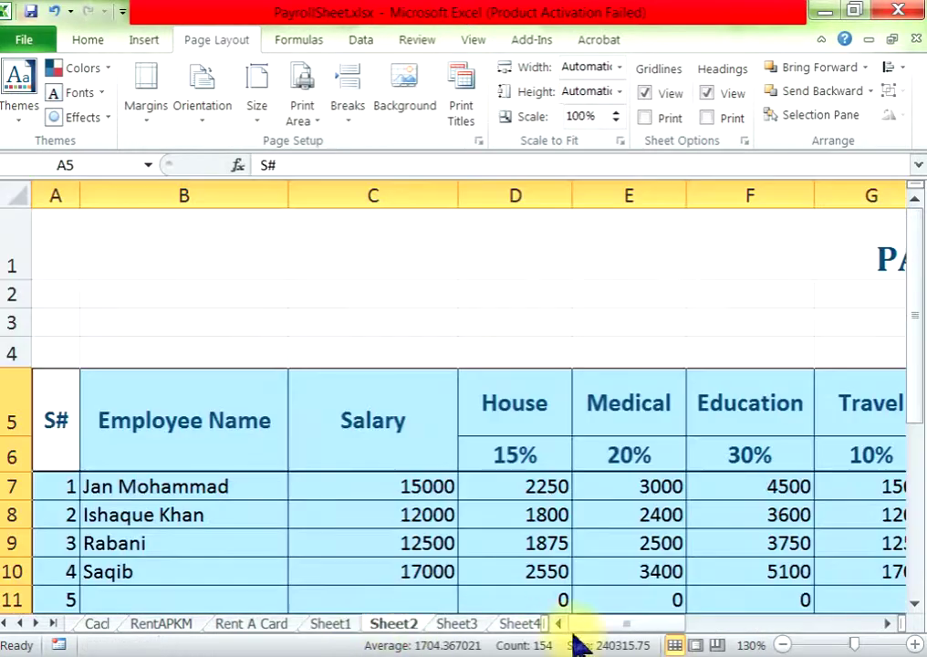
scroll(459, 426, "down", 4)
scroll(415, 594, "down", 5)
left_click(447, 624)
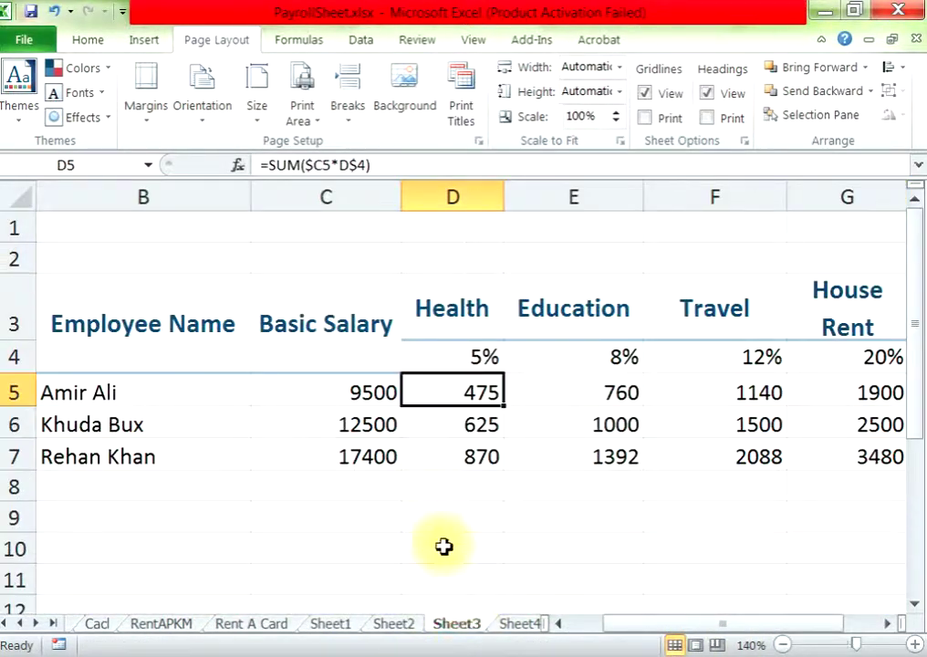
left_click(518, 623)
left_click(272, 626)
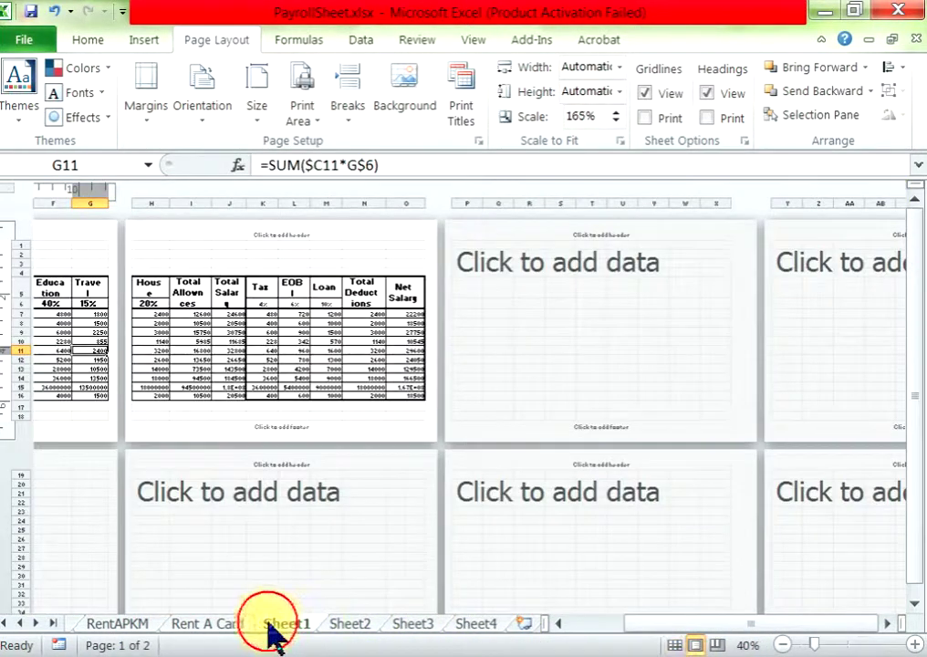
left_click(190, 624)
scroll(256, 446, "down", 2)
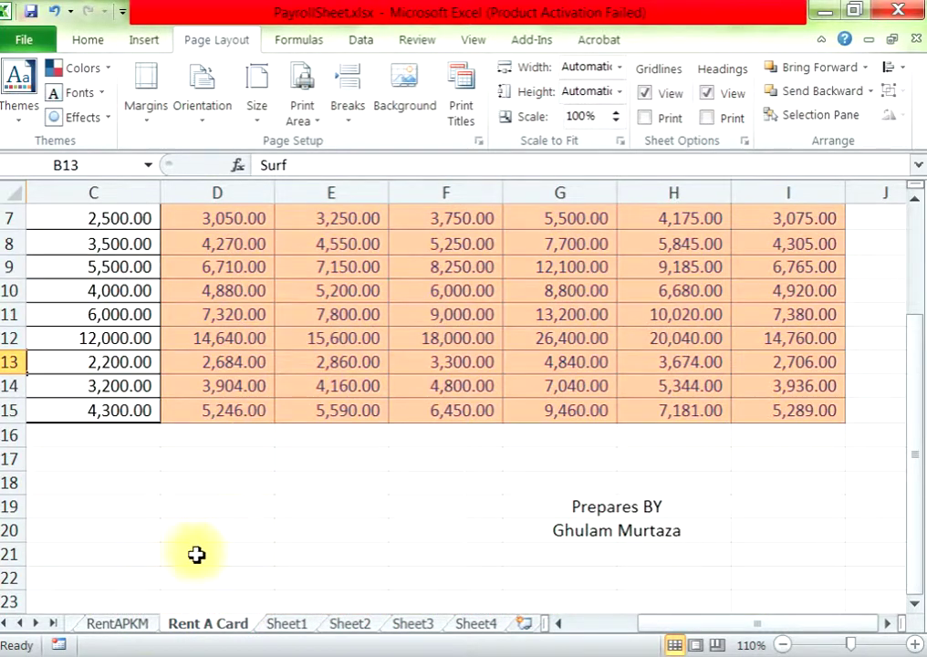
left_click(137, 624)
left_click(782, 644)
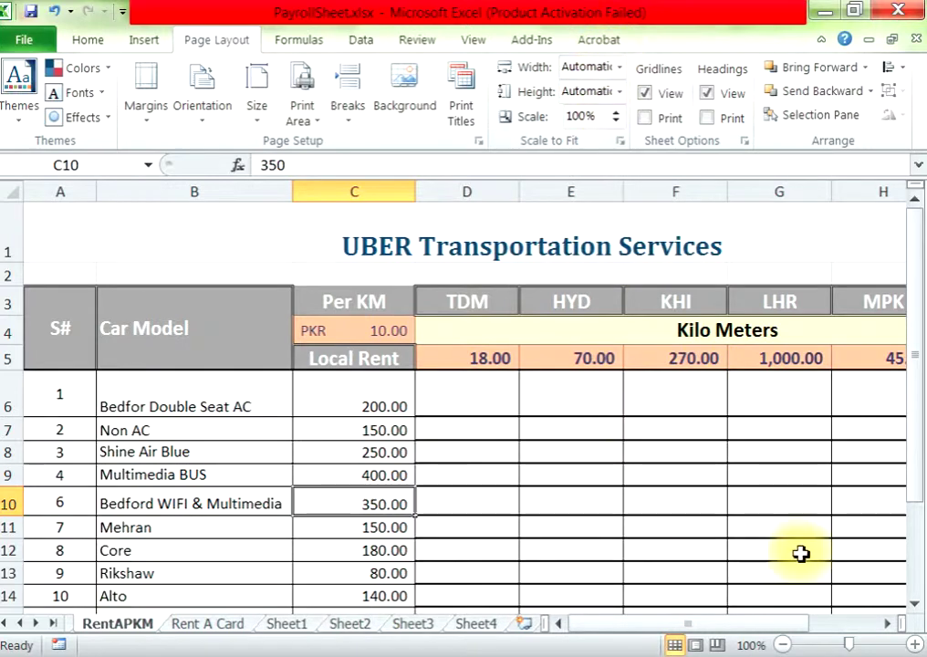
scroll(525, 474, "down", 1)
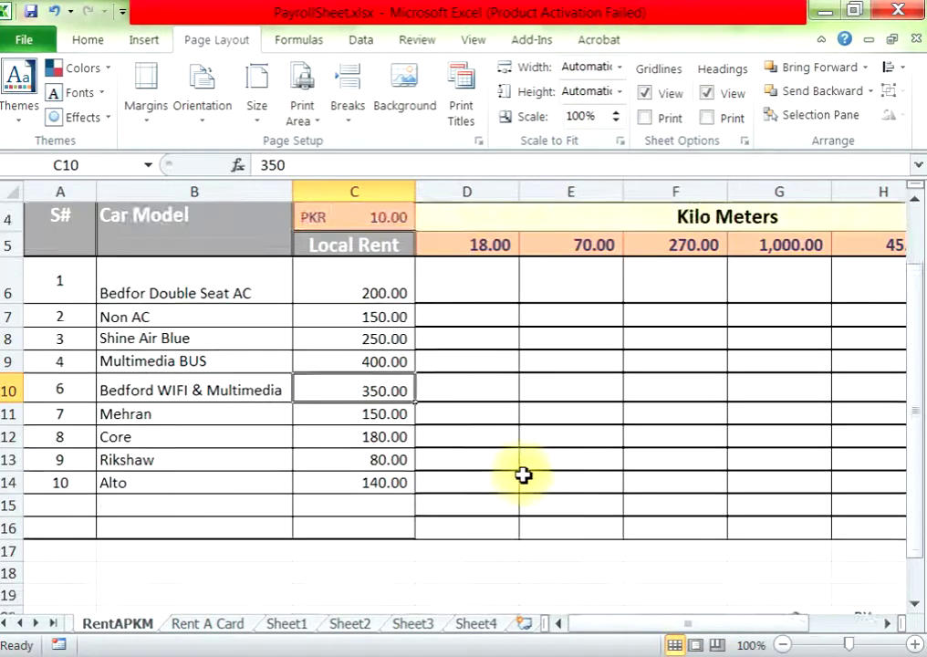
scroll(525, 472, "up", 1)
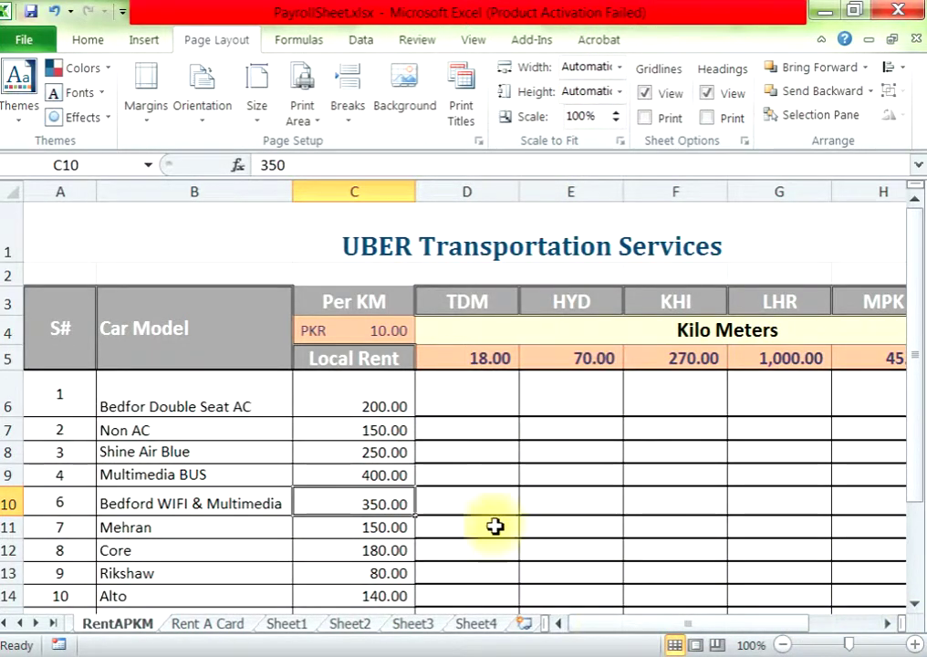
In zoomed-out Page Layout view, set RentAPKM to landscape orientation on A4 paper
left_click(695, 645)
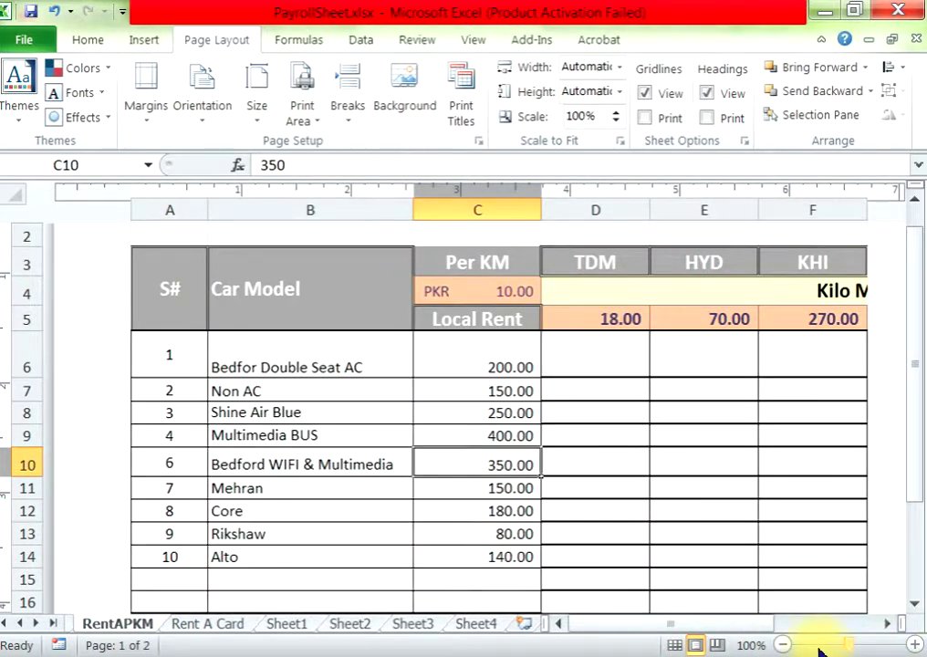
left_click(782, 645)
left_click(782, 645)
left_click(782, 646)
left_click(782, 645)
left_click(782, 645)
left_click(782, 645)
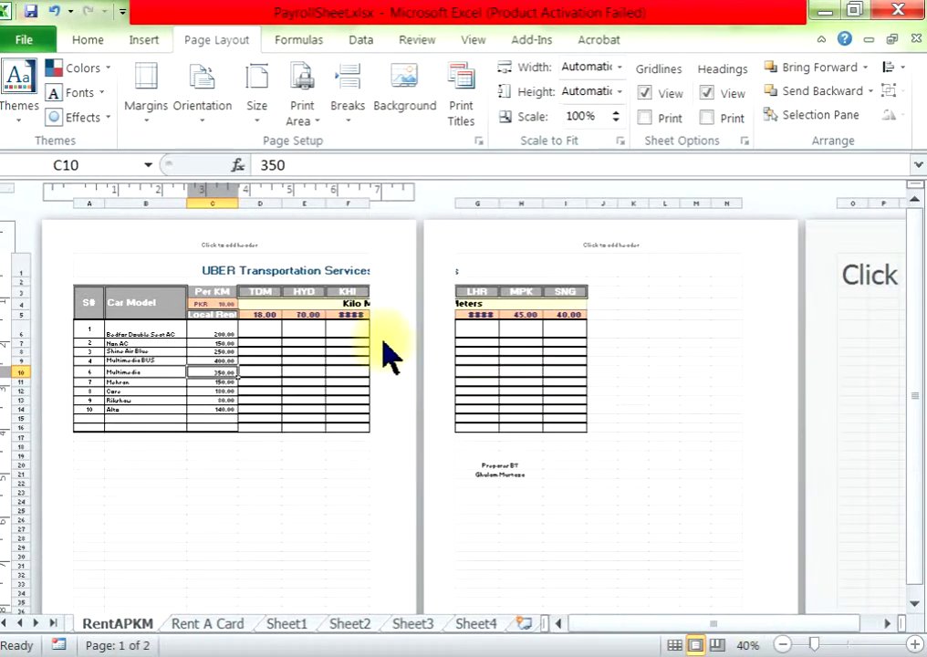
left_click(201, 133)
left_click(206, 202)
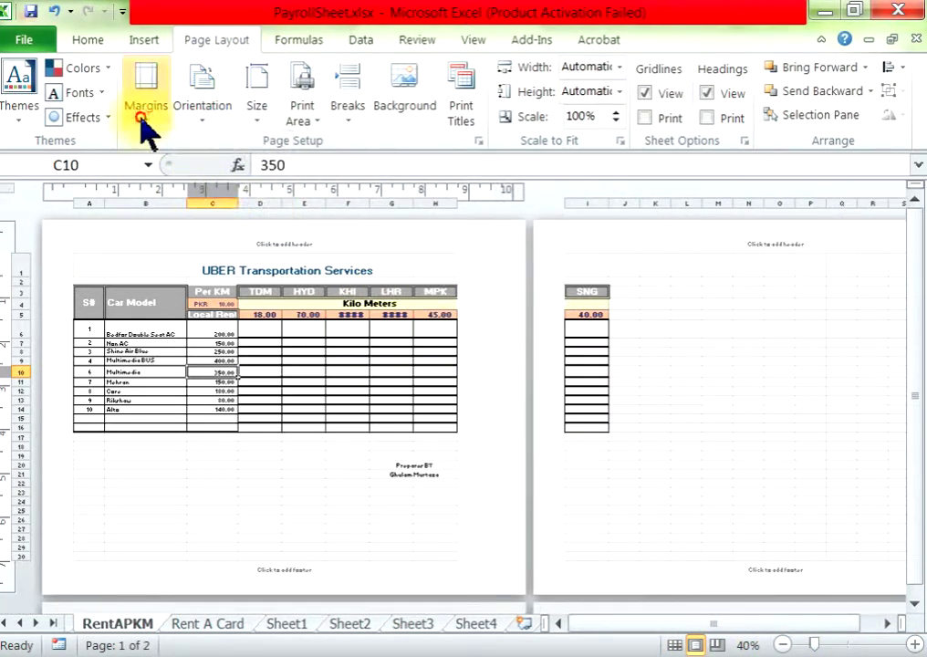
left_click(143, 119)
left_click(251, 109)
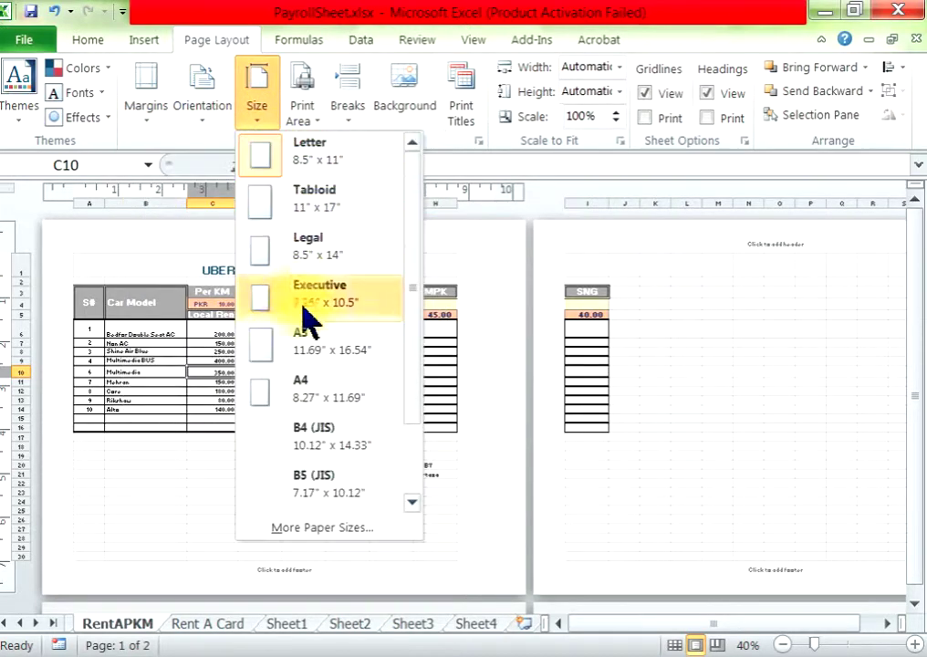
left_click(399, 409)
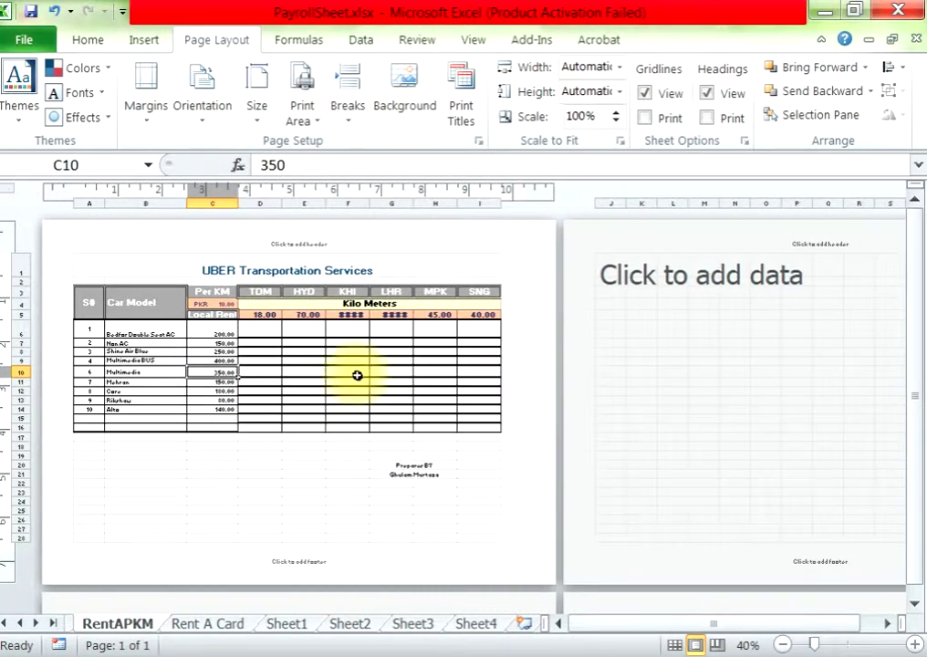
Fit the RentAPKM sheet to one page wide, then go to the Rent A Card sheet
left_click(615, 113)
left_click(615, 113)
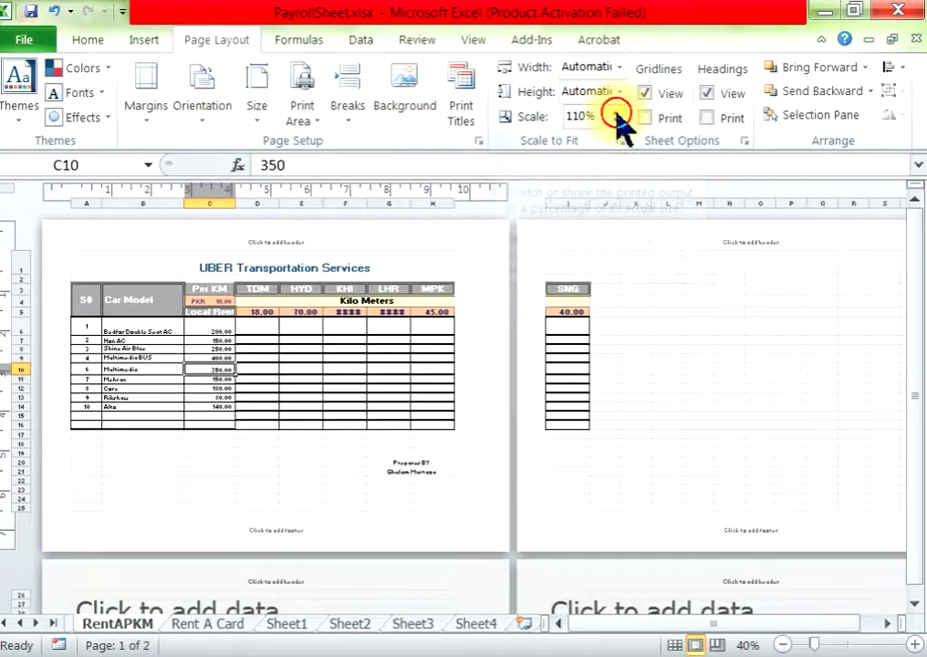
left_click(615, 113)
left_click(616, 113)
left_click(615, 113)
left_click(616, 113)
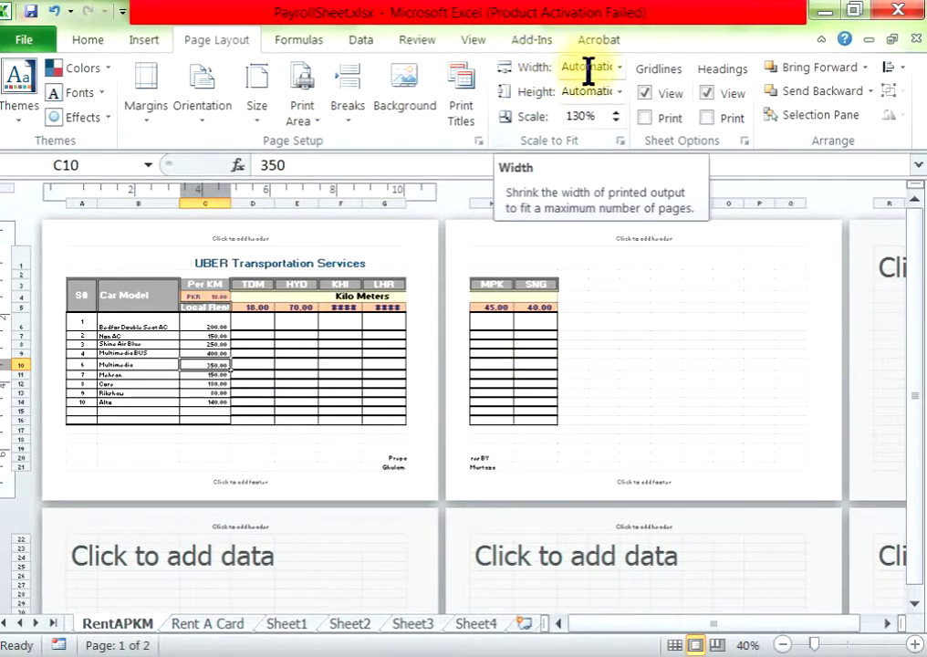
left_click(618, 67)
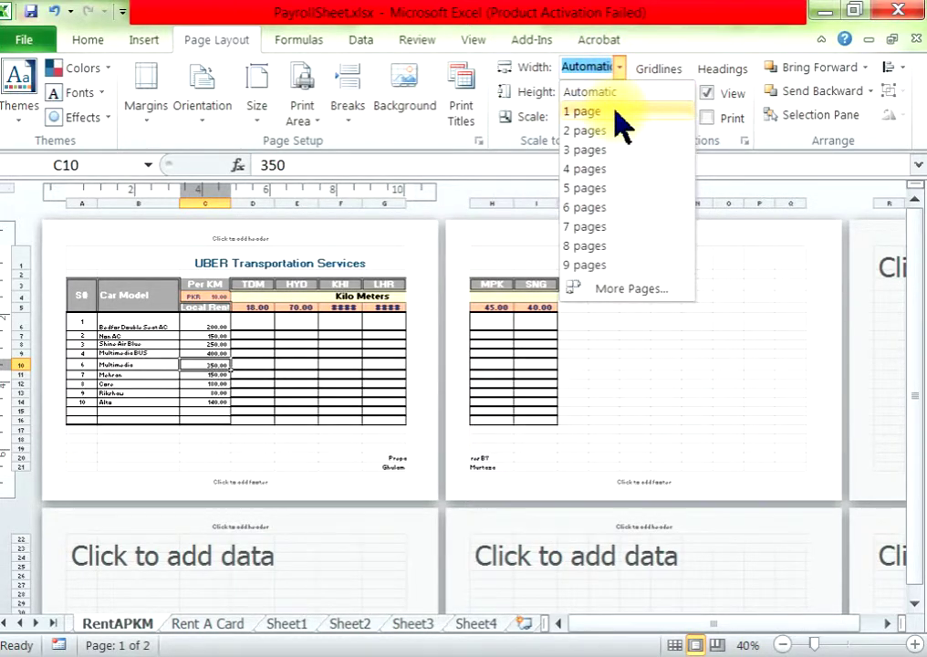
left_click(584, 111)
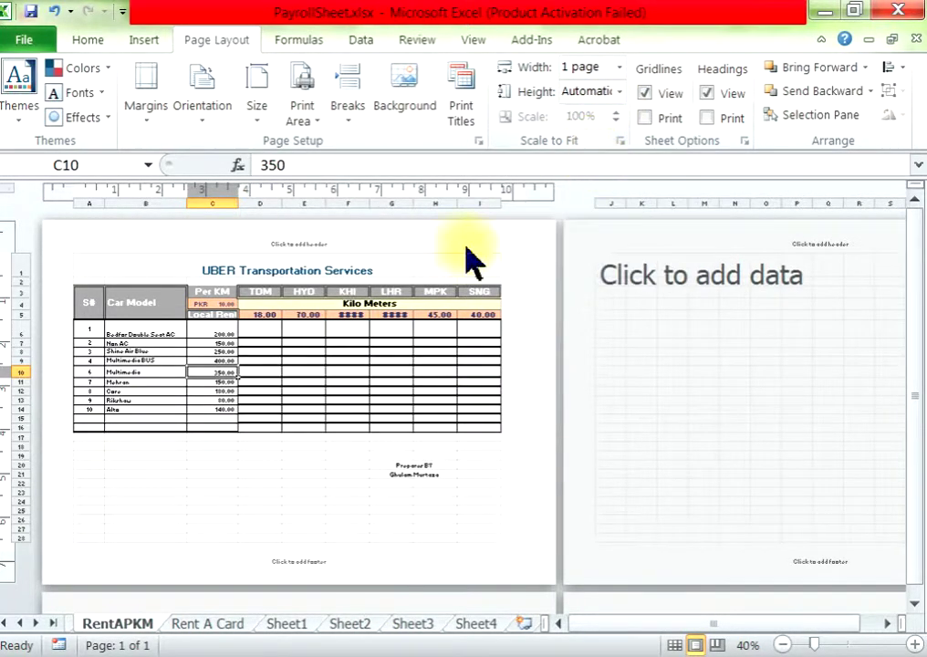
left_click(205, 624)
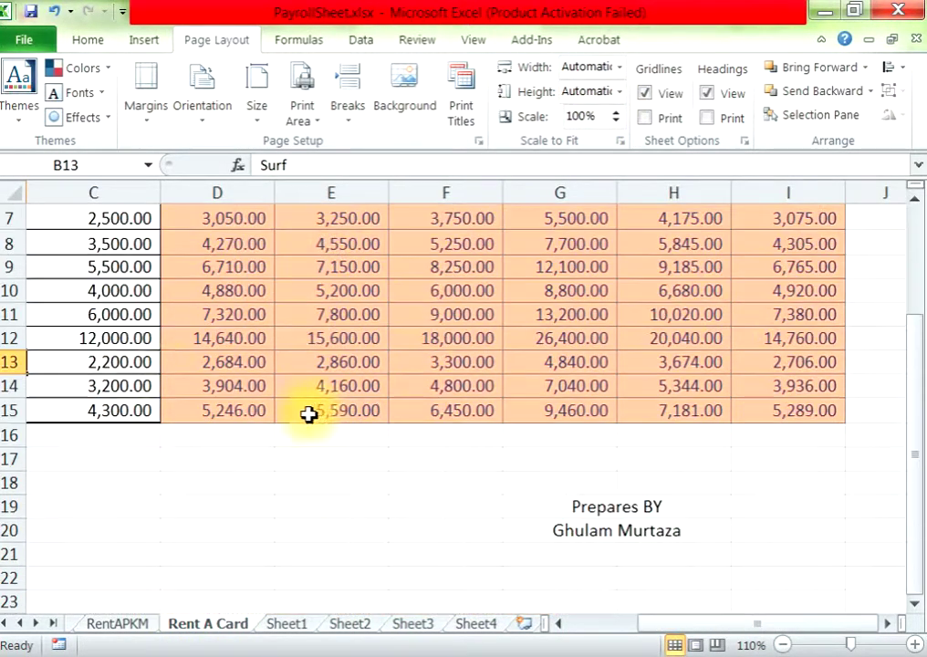
Select the rate rows and dismiss the merged-cells warning
mouse_move(85, 267)
left_mouse_down()
mouse_move(856, 408)
mouse_move(836, 407)
mouse_move(841, 650)
mouse_move(797, 600)
left_mouse_up()
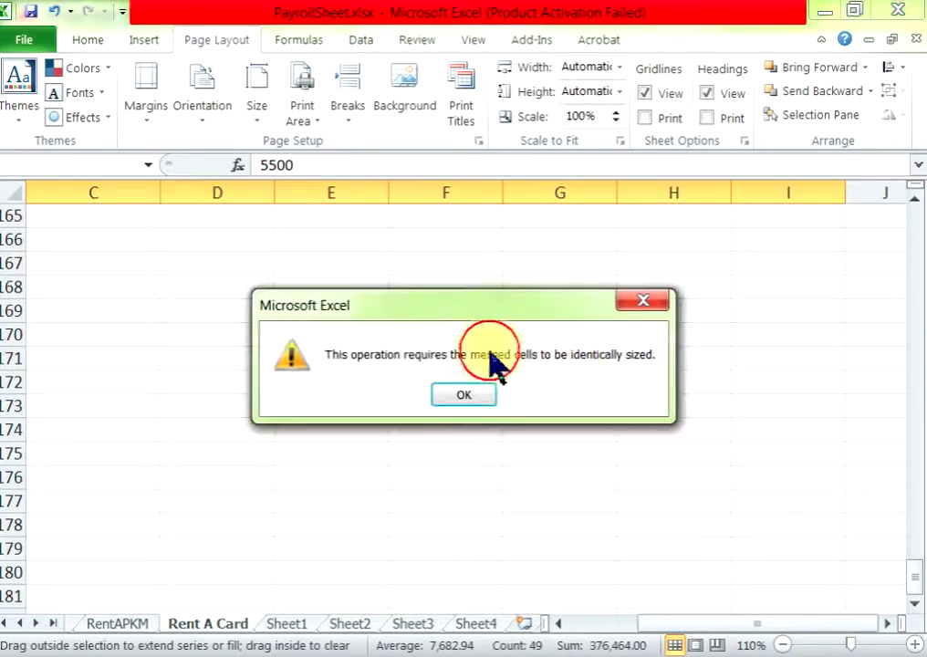
left_click(488, 399)
scroll(483, 372, "up", 9)
scroll(496, 370, "up", 6)
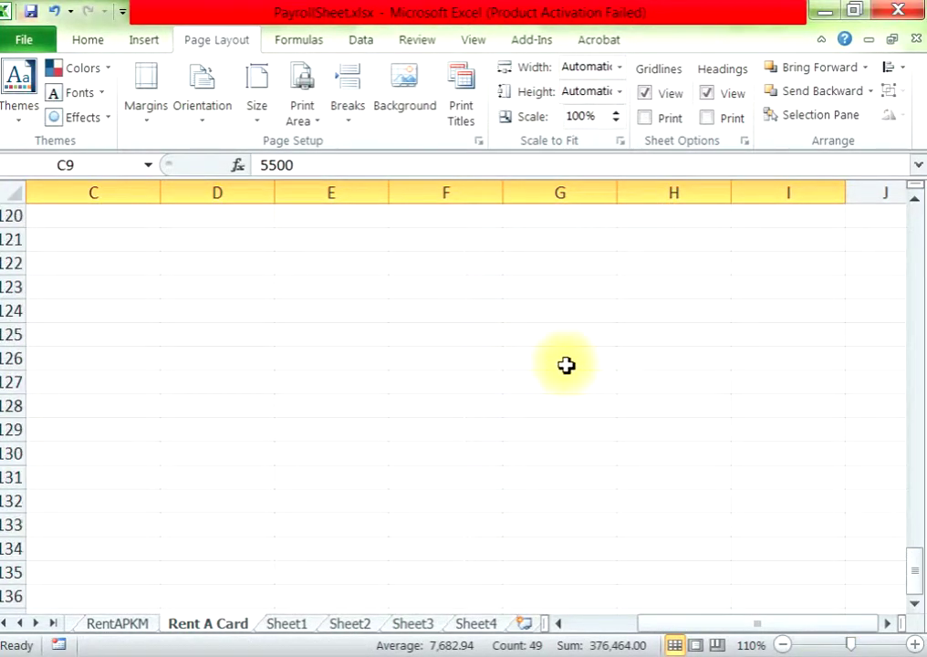
scroll(564, 364, "up", 11)
left_click_drag(917, 577, 904, 271)
left_click(788, 514)
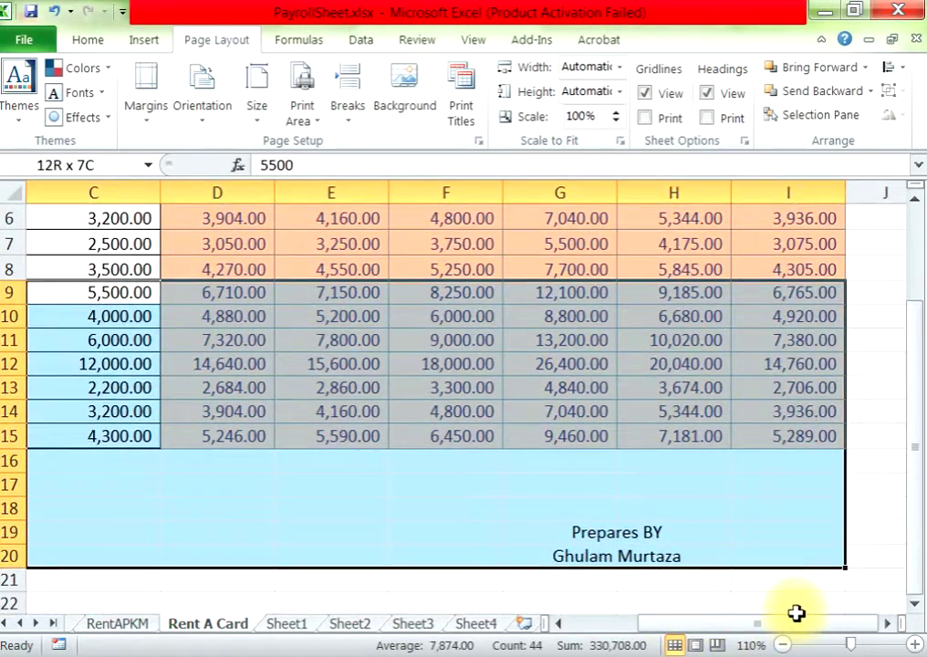
Fill the C9:I22 block down many more rows
left_click_drag(46, 347, 821, 569)
scroll(836, 491, "down", 4)
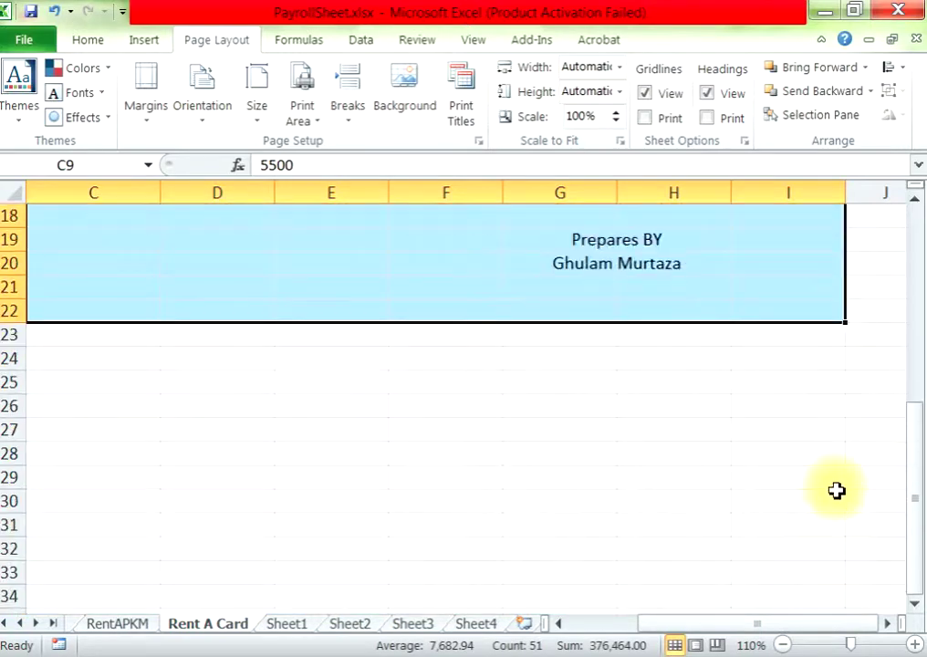
left_click_drag(845, 322, 709, 447)
scroll(709, 449, "up", 14)
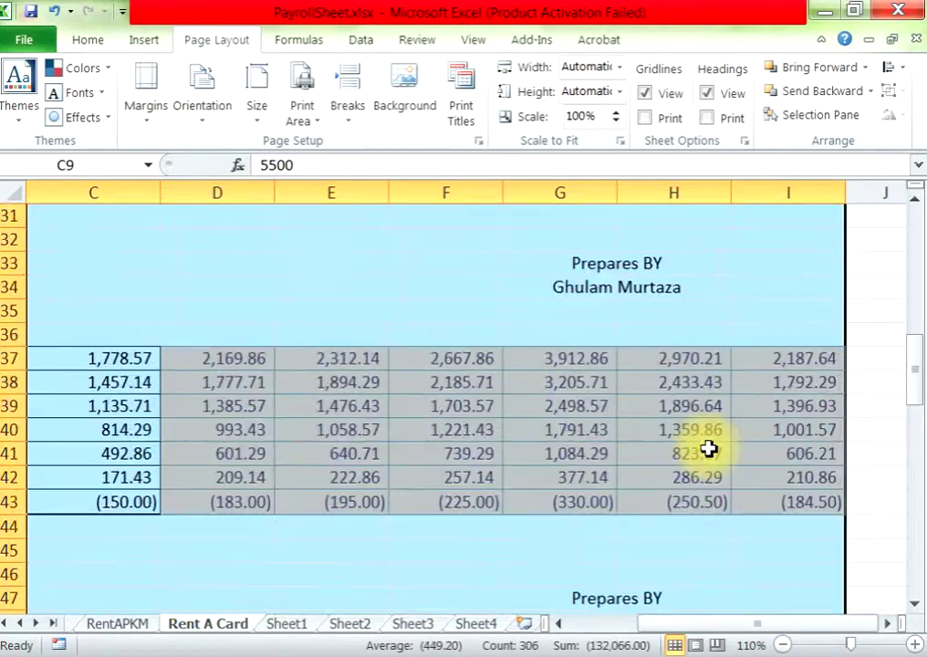
scroll(541, 399, "up", 10)
Select E4, then view the sheet in Page Break Preview and Page Layout view
left_click(378, 342)
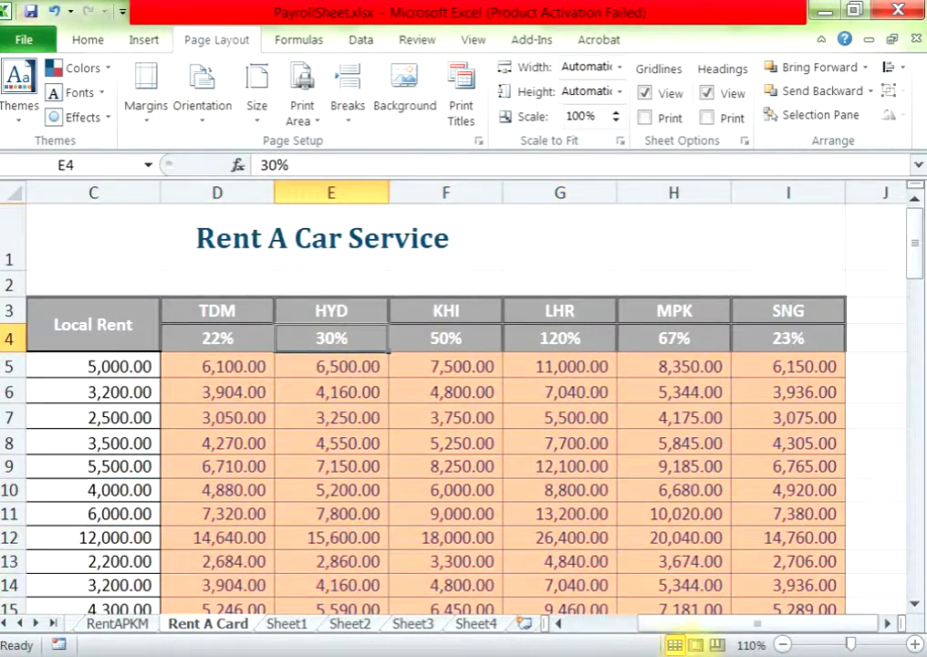
left_click(717, 644)
left_click(524, 570)
left_click(695, 645)
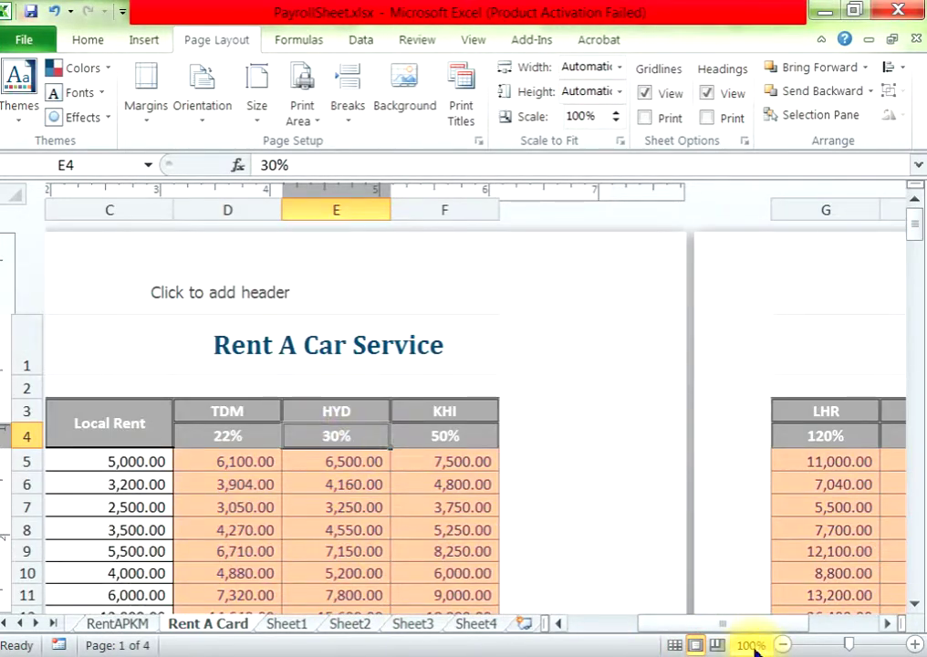
Zoom out to 30% and turn the Rent A Card pages to landscape
left_click(781, 644)
left_click(781, 644)
left_click(781, 644)
left_click(781, 644)
left_click(781, 644)
left_click(781, 644)
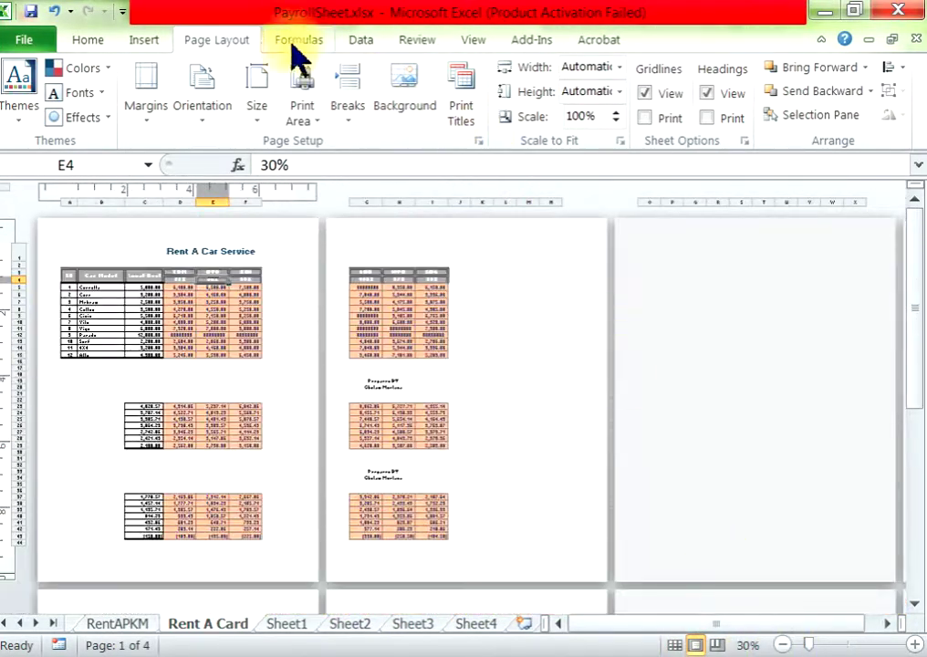
left_click(202, 91)
left_click(194, 201)
Set the paper size to A4 and scroll through the resulting 3 pages
left_click(146, 96)
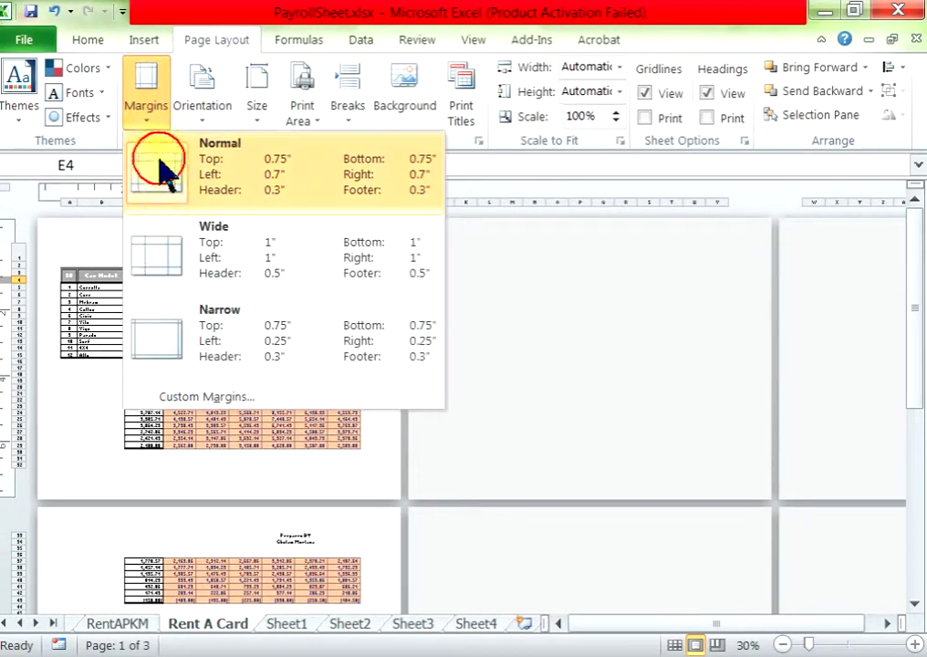
left_click(256, 95)
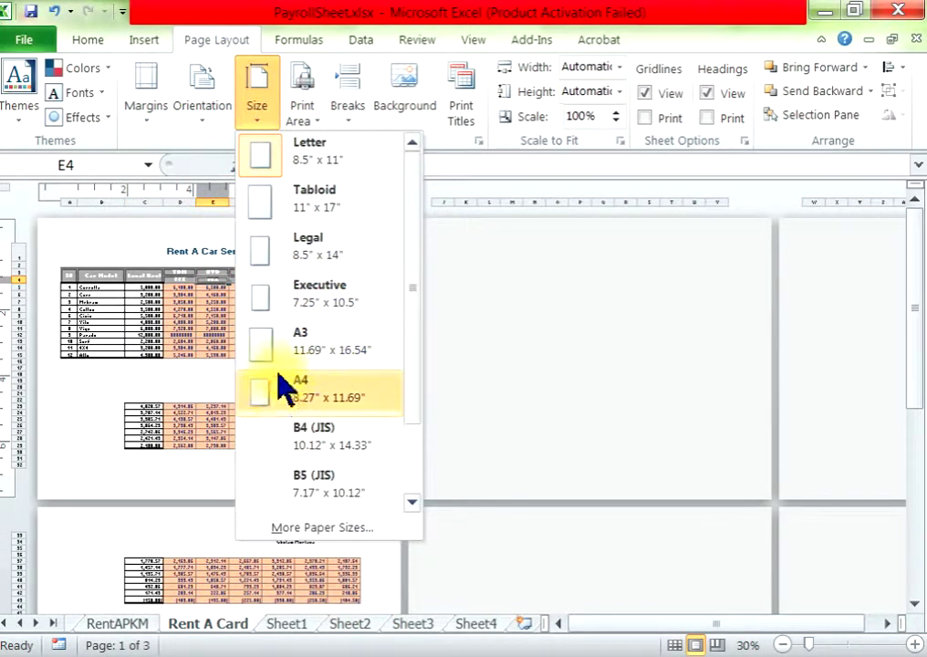
left_click(383, 392)
scroll(351, 367, "down", 3)
scroll(352, 378, "down", 2)
scroll(329, 360, "down", 2)
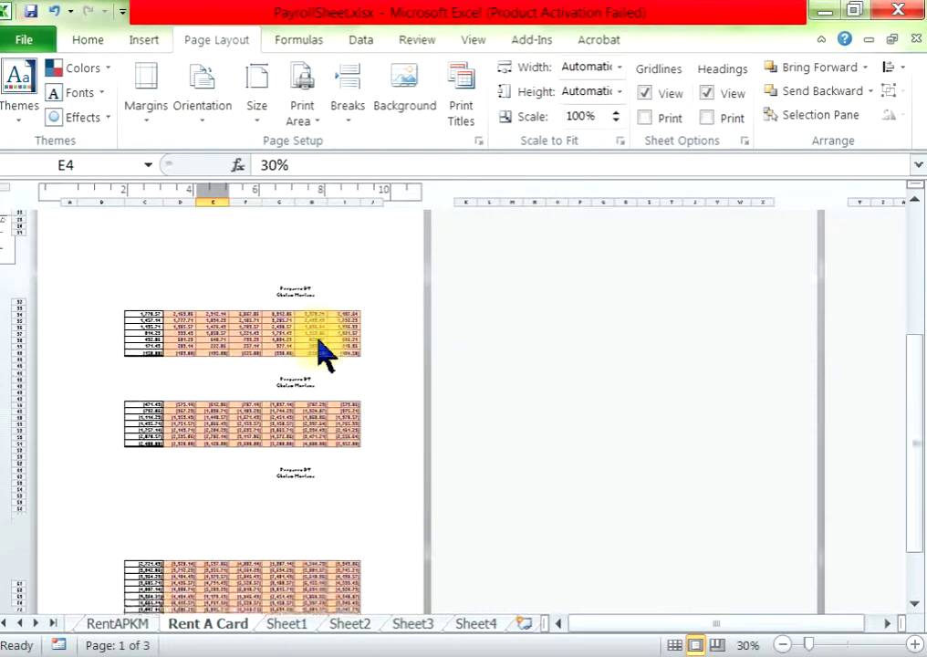
scroll(322, 351, "down", 5)
scroll(318, 340, "up", 3)
scroll(318, 340, "down", 3)
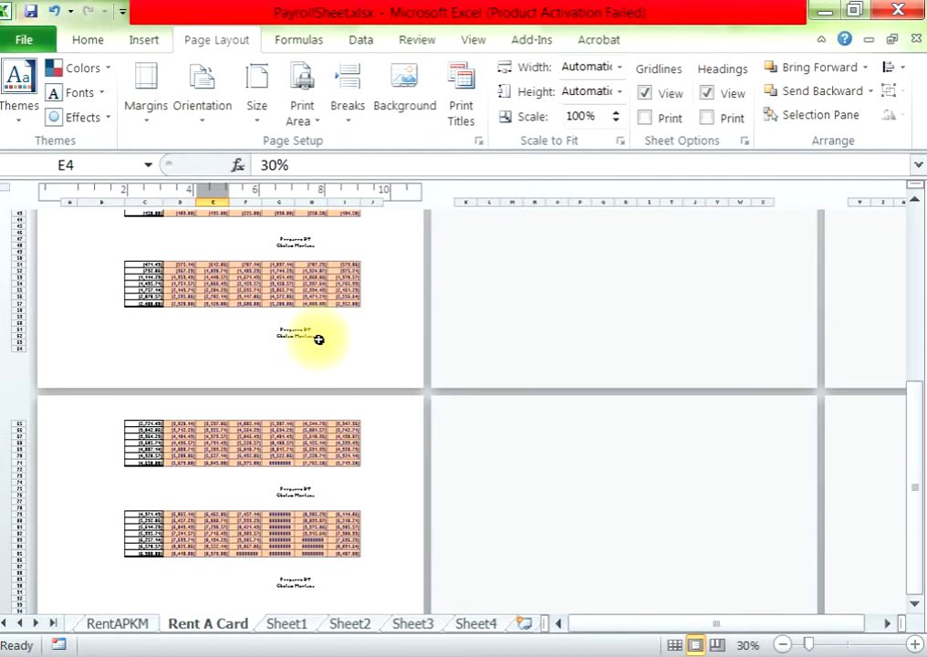
scroll(318, 340, "up", 5)
scroll(319, 339, "up", 1)
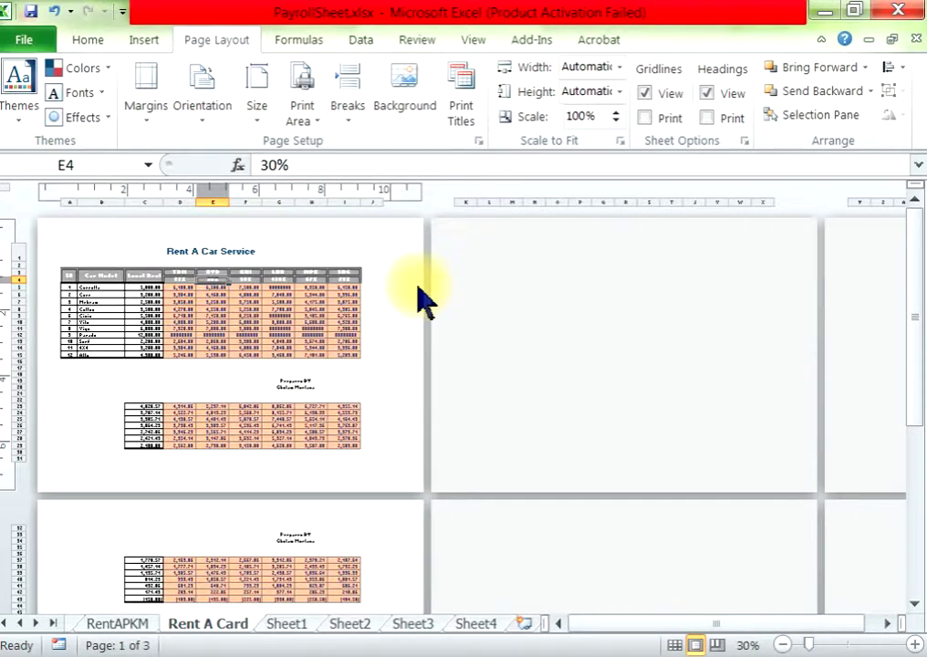
Fit the sheet to one page tall and scroll through the result
left_click(619, 92)
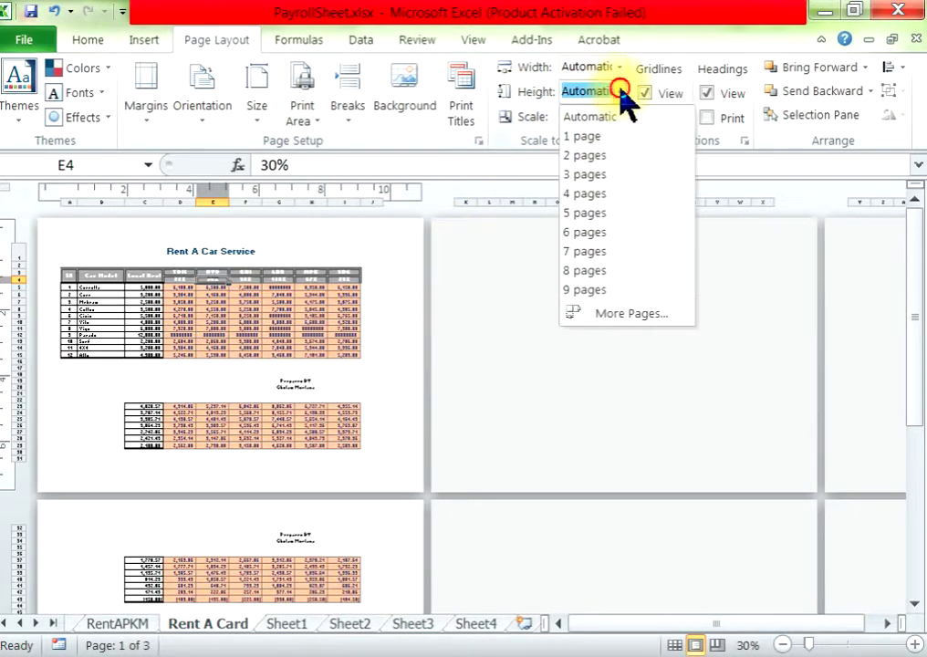
left_click(612, 139)
scroll(565, 350, "down", 3)
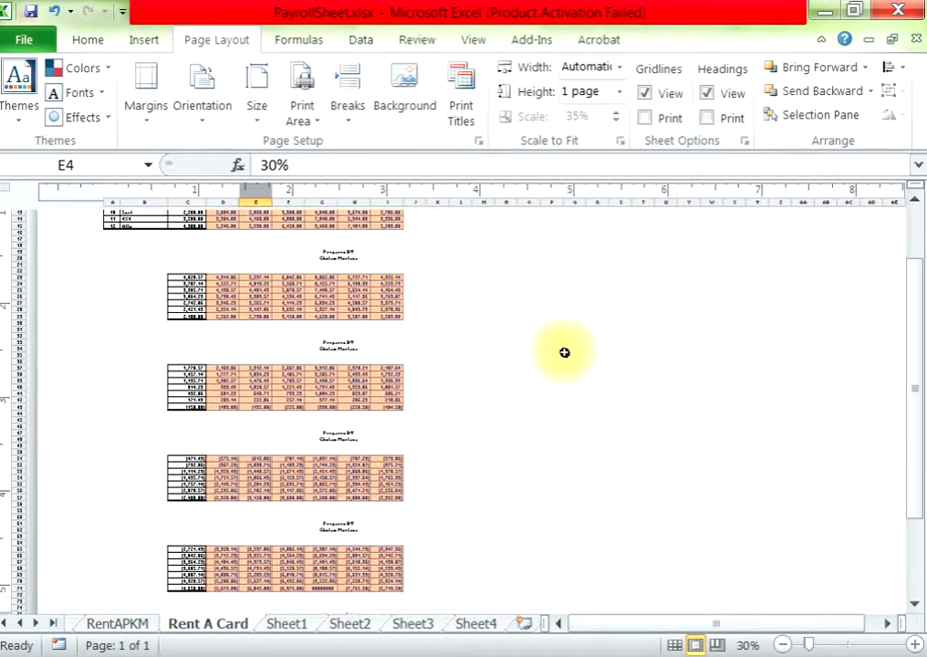
scroll(564, 359, "down", 2)
scroll(564, 360, "down", 2)
scroll(564, 360, "down", 1)
scroll(565, 359, "down", 1)
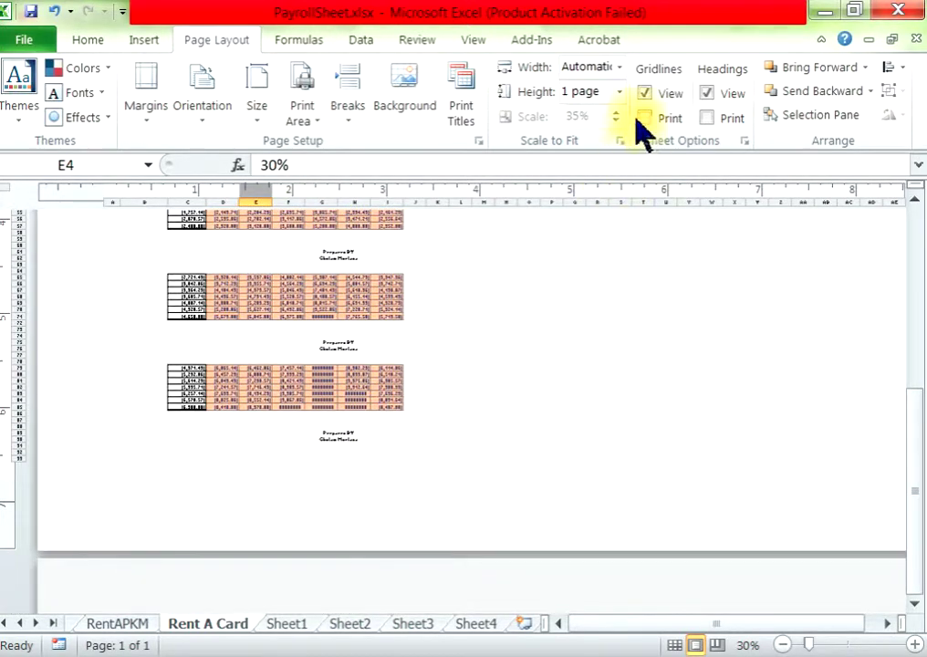
Try two pages tall, then set height back to Automatic at 72% and select H26
left_click(620, 92)
left_click(588, 155)
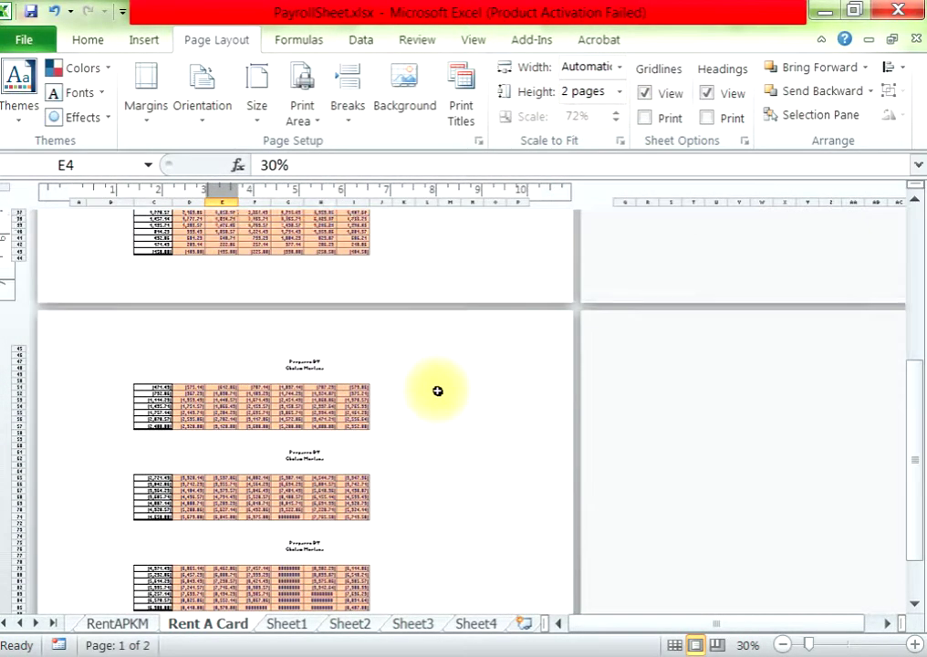
scroll(438, 390, "up", 2)
scroll(438, 391, "up", 3)
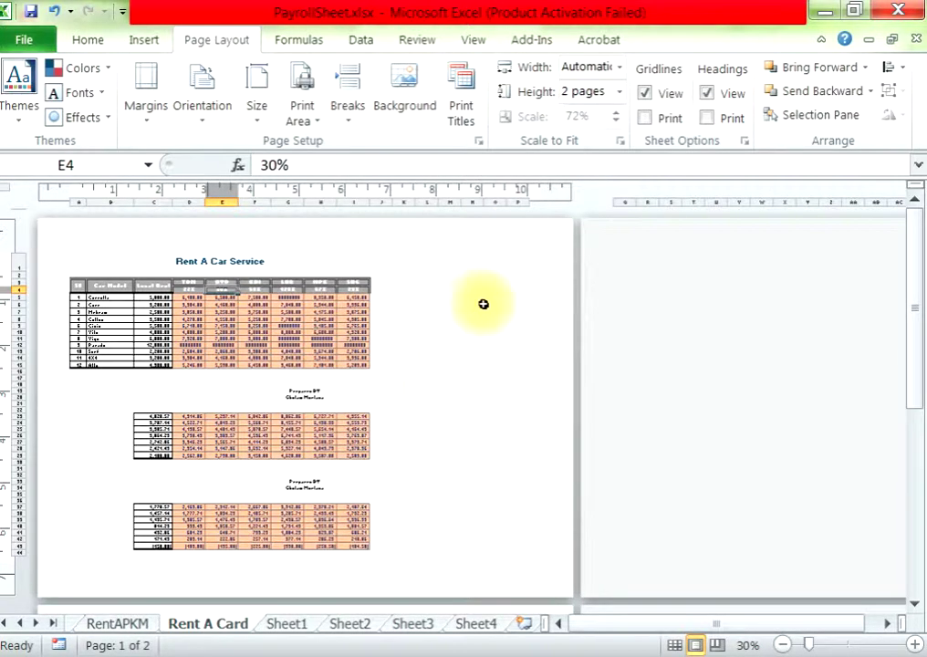
left_click(620, 92)
left_click(588, 119)
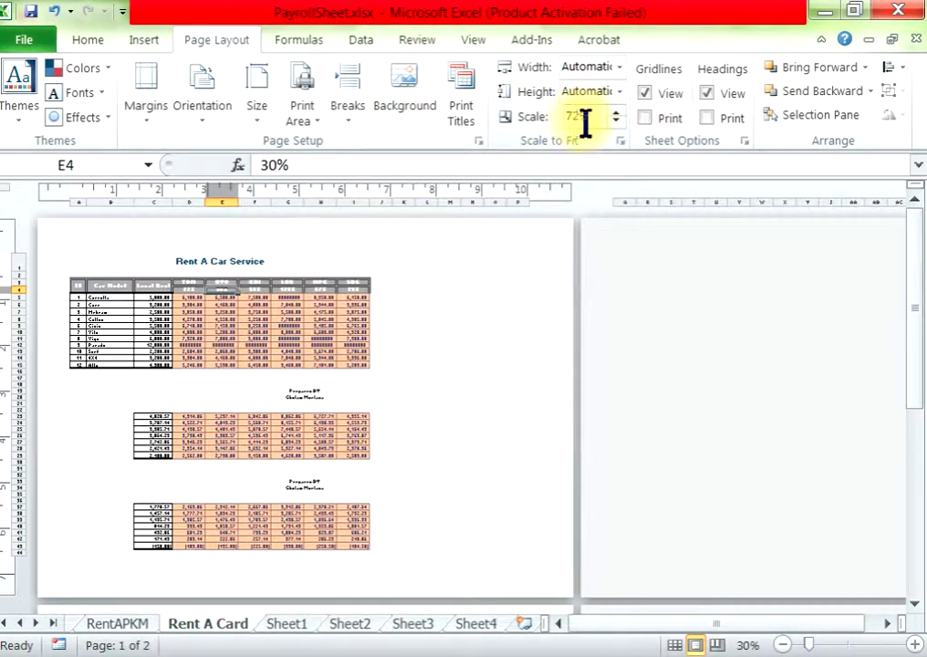
left_click(313, 435)
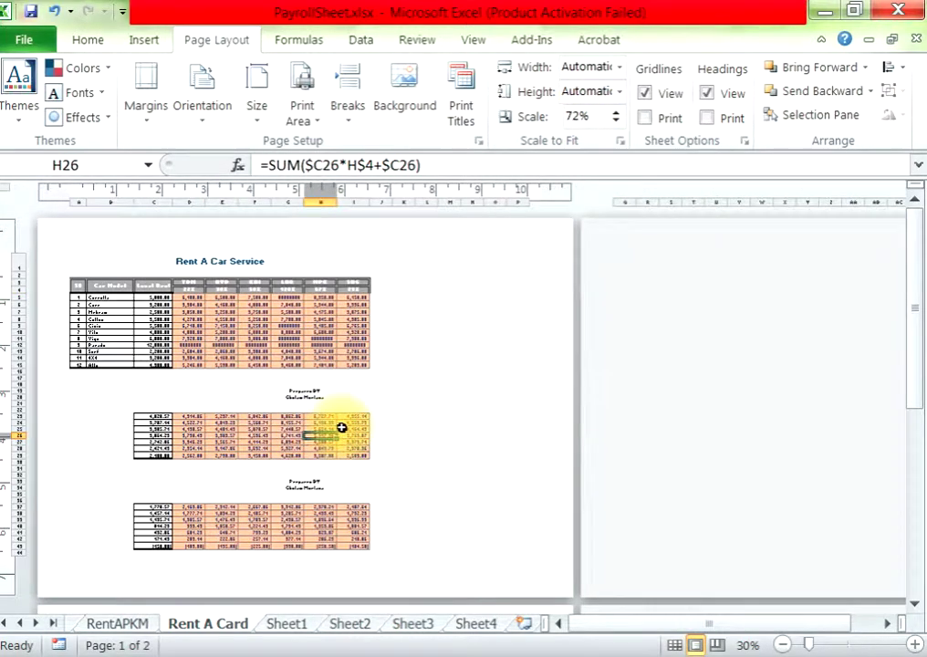
Zoom the page view back in and dismiss the Breaks menu without choosing
left_click(847, 650)
left_click(393, 297)
left_click(350, 120)
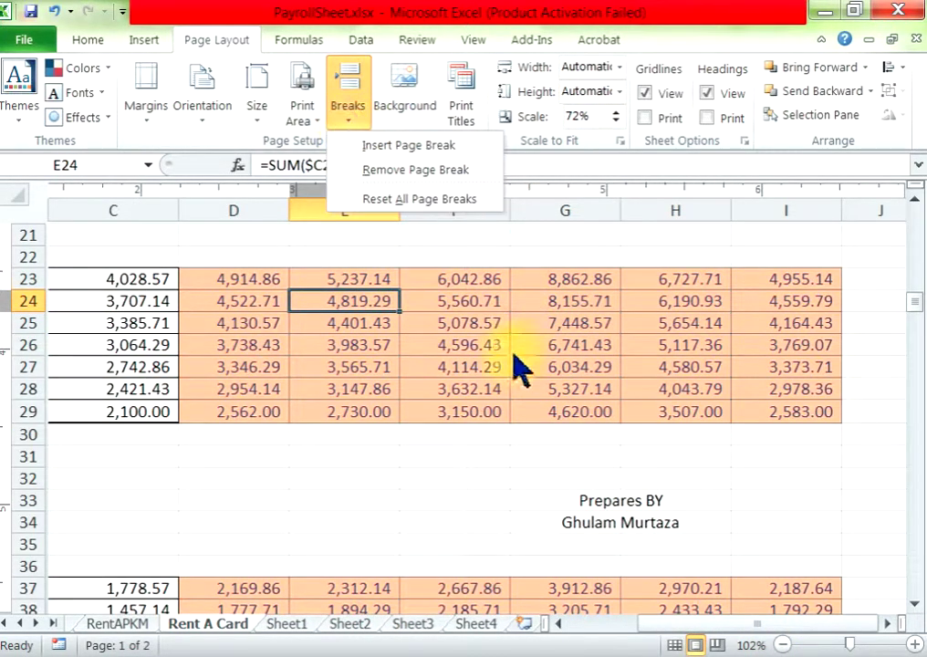
left_click(445, 437)
scroll(436, 436, "up", 7)
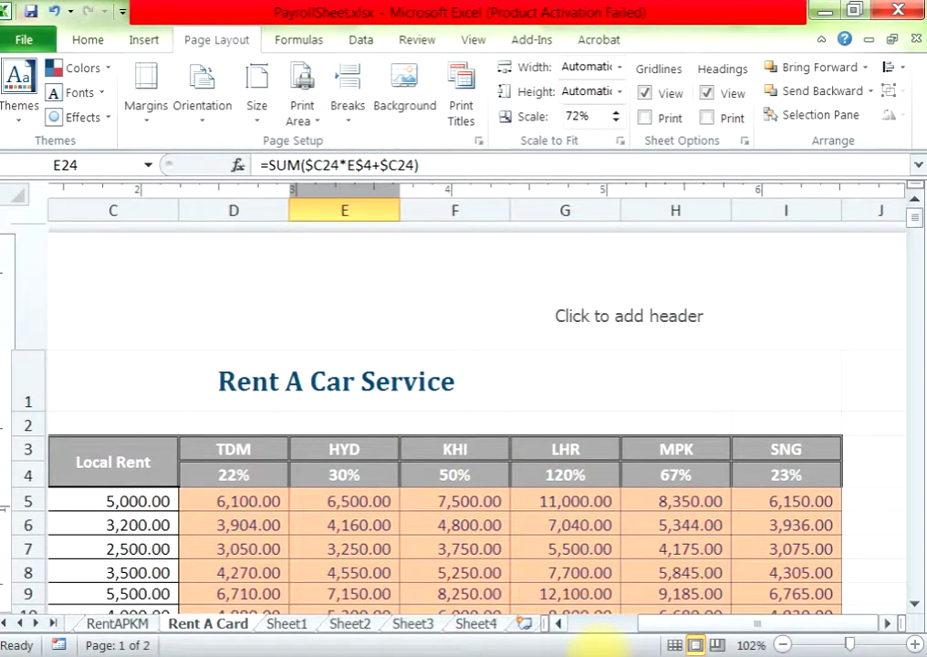
In Page Break Preview, drag the row 44 page break up to just below row 29
left_click(720, 649)
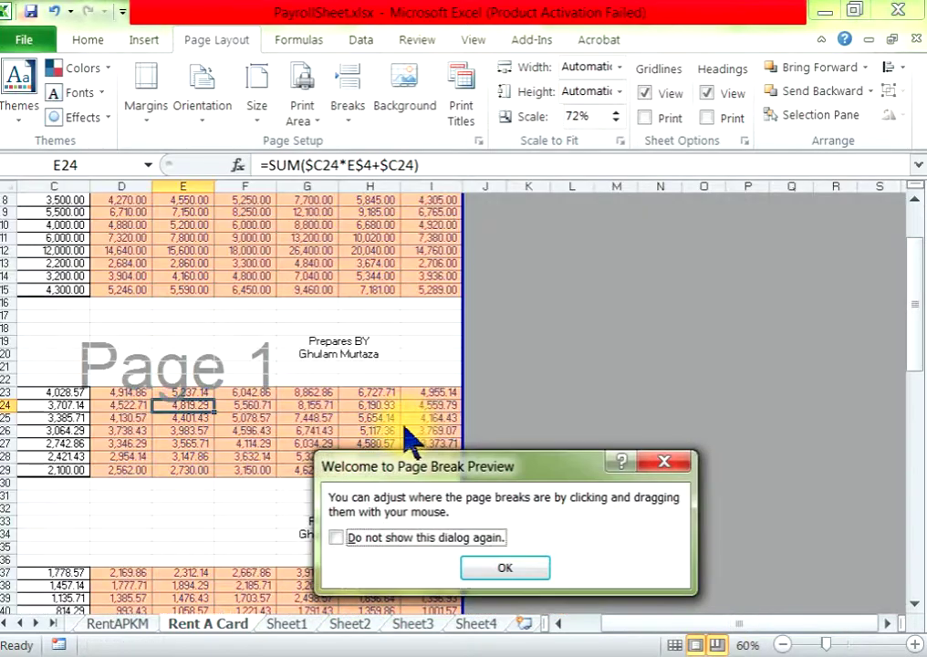
left_click(533, 565)
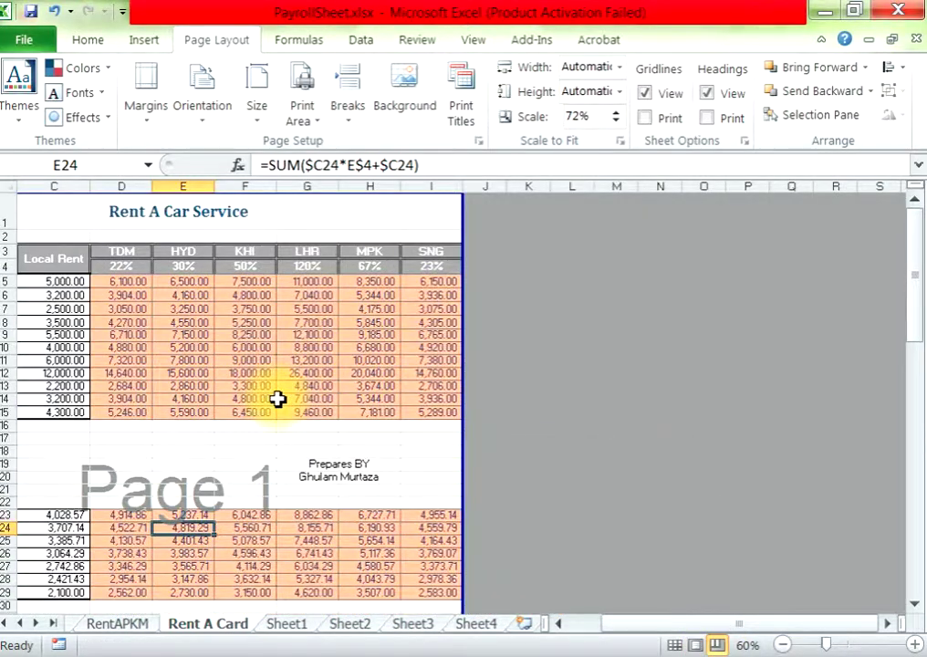
scroll(279, 377, "down", 5)
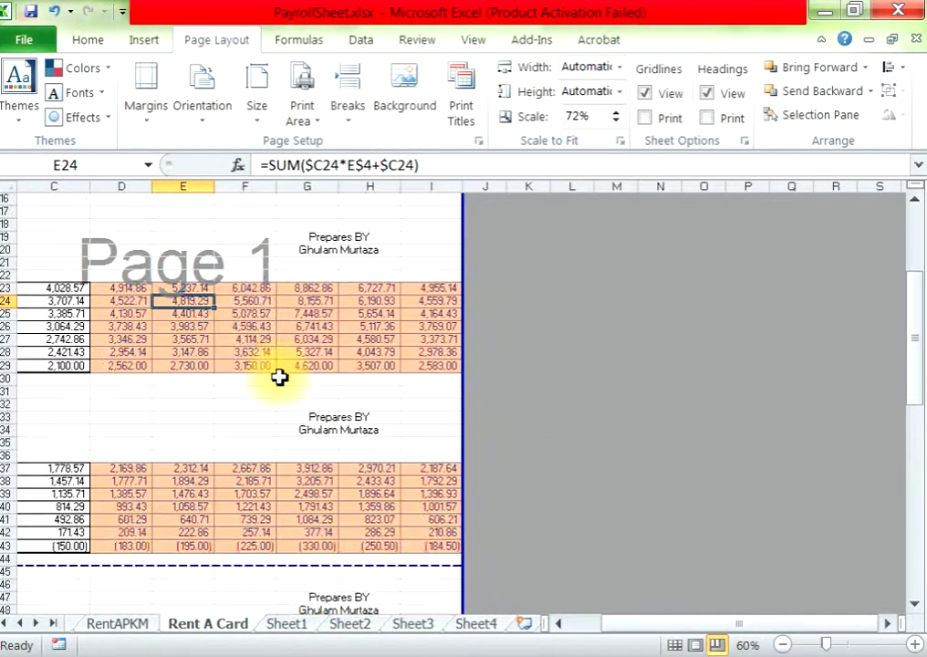
scroll(279, 377, "down", 7)
scroll(279, 377, "down", 4)
scroll(279, 377, "down", 2)
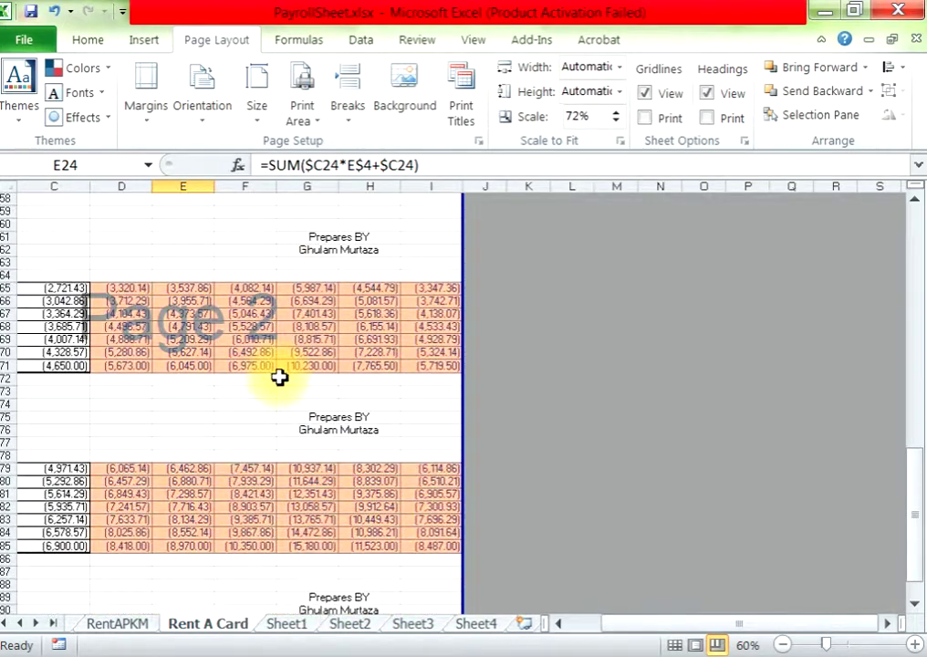
scroll(279, 377, "down", 4)
scroll(280, 377, "down", 2)
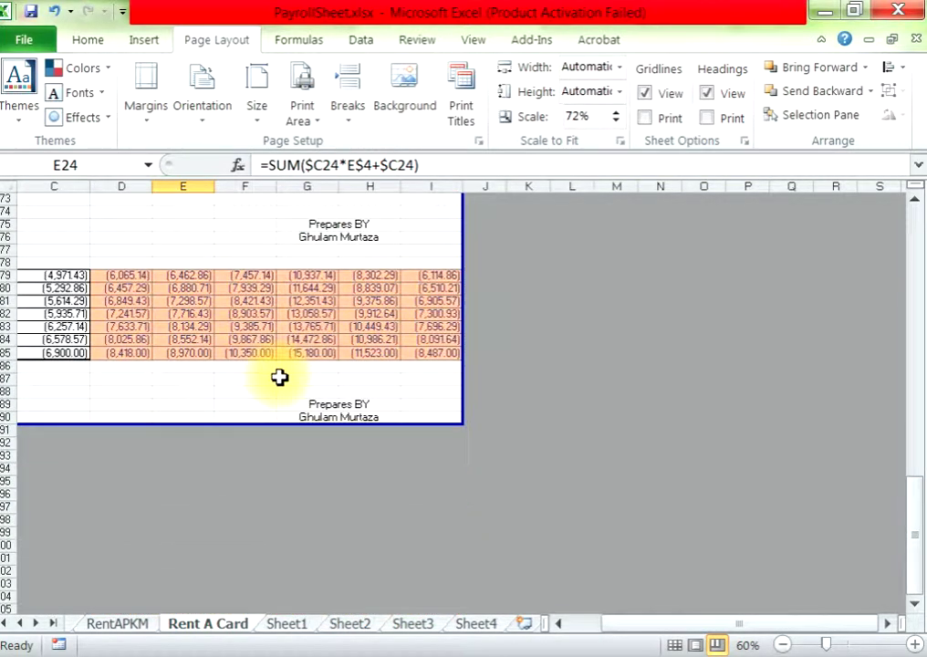
scroll(279, 377, "up", 10)
scroll(279, 376, "up", 4)
scroll(279, 377, "up", 4)
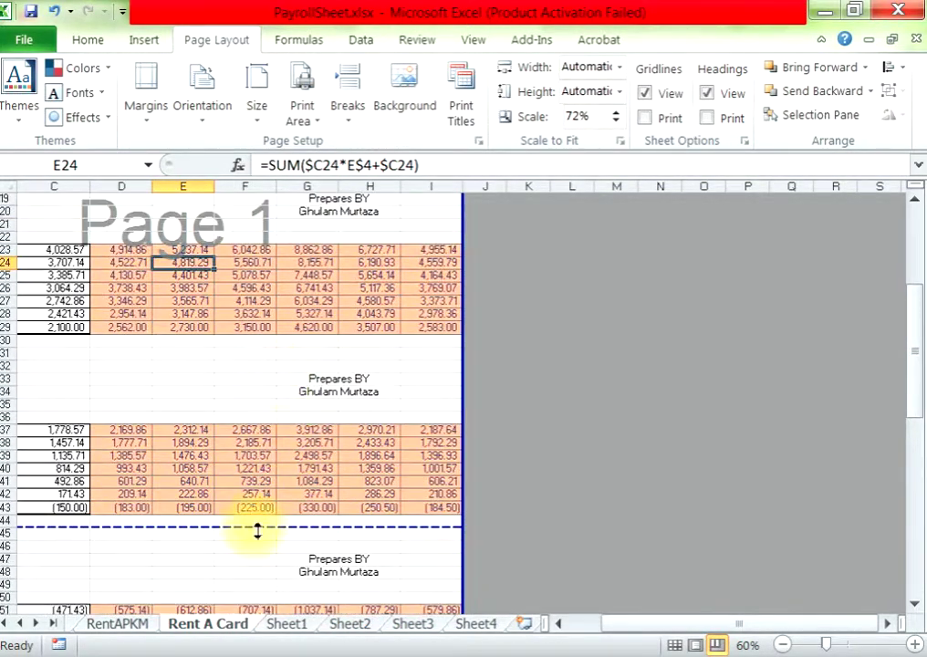
left_click_drag(259, 531, 271, 336)
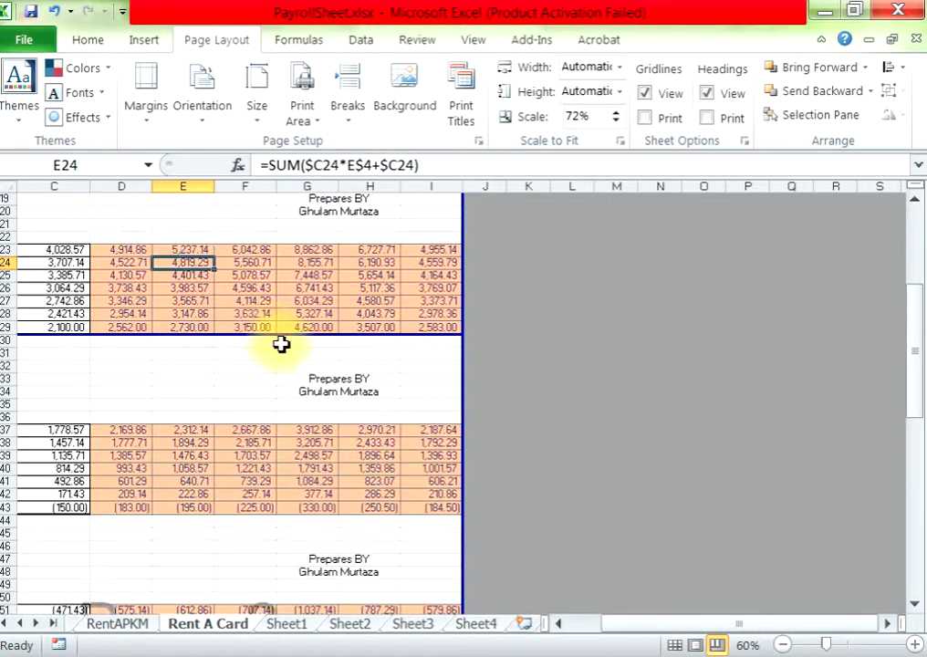
Drag the row 76 page break up to row 63 and review the pages
scroll(283, 341, "up", 5)
scroll(312, 388, "up", 1)
scroll(302, 393, "down", 2)
scroll(302, 393, "down", 6)
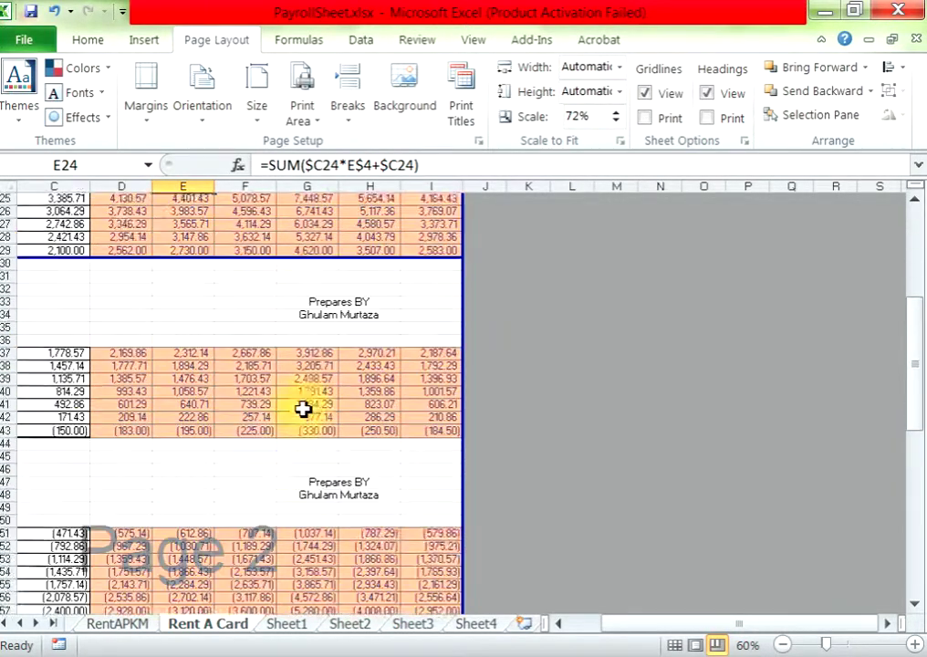
scroll(302, 405, "down", 6)
scroll(302, 405, "down", 2)
scroll(301, 402, "down", 5)
scroll(301, 401, "down", 2)
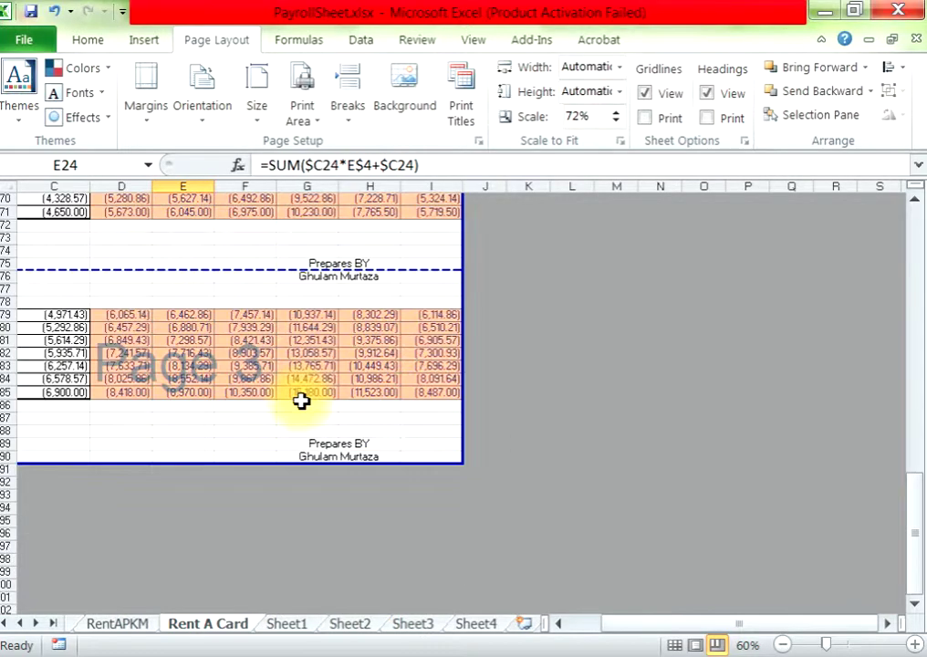
scroll(301, 401, "up", 4)
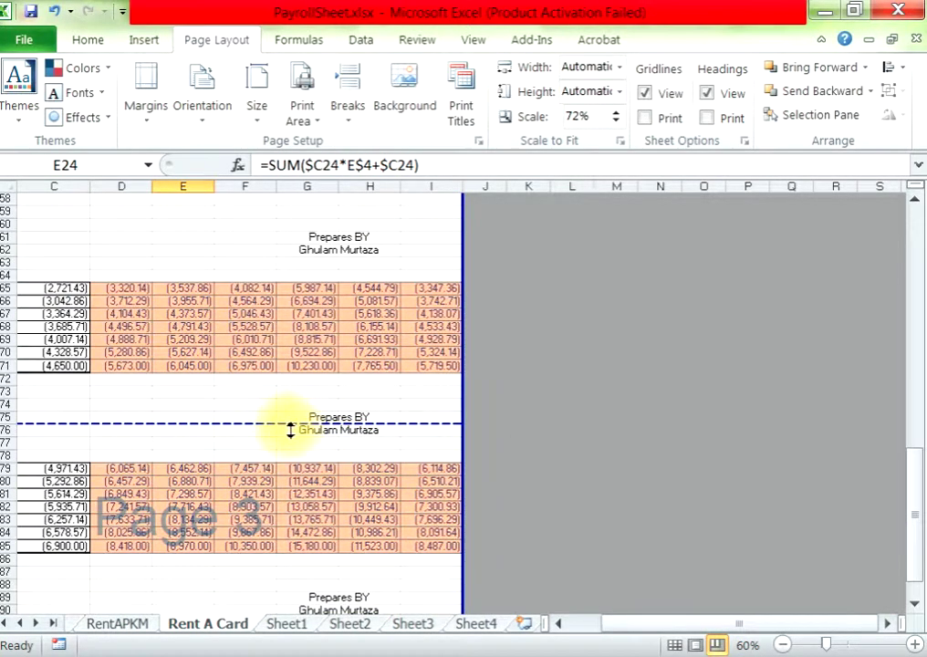
left_click_drag(290, 429, 304, 271)
scroll(306, 430, "down", 2)
scroll(307, 430, "up", 6)
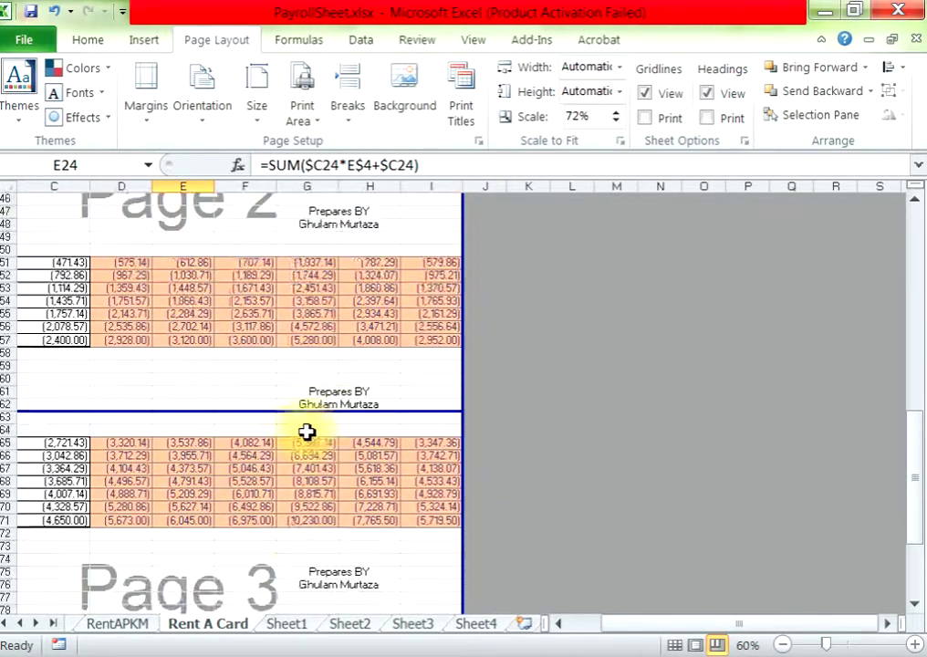
scroll(306, 431, "up", 5)
scroll(306, 431, "up", 5)
scroll(306, 431, "up", 5)
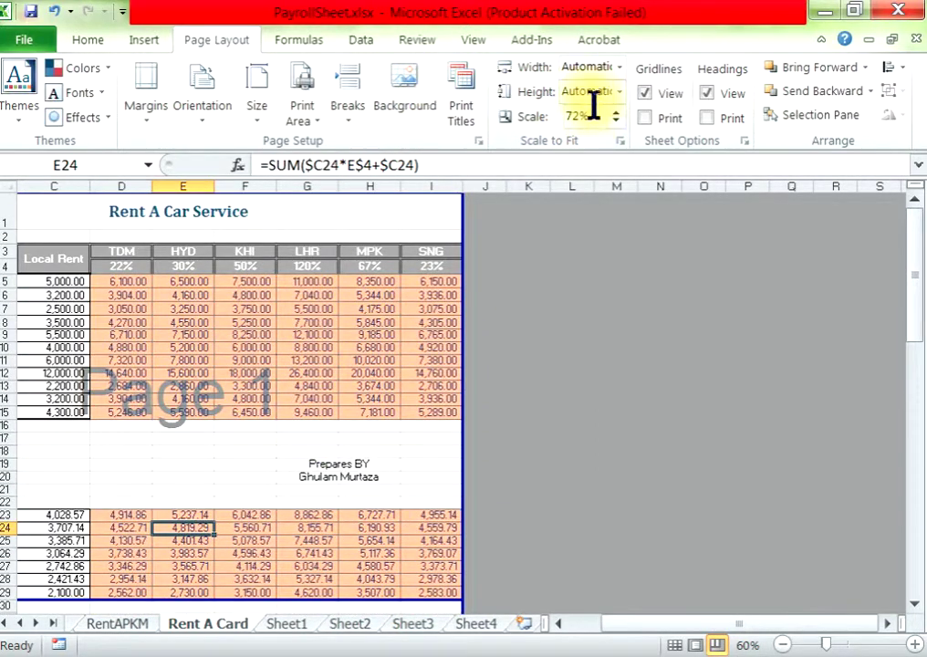
scroll(246, 438, "down", 4)
scroll(249, 441, "down", 1)
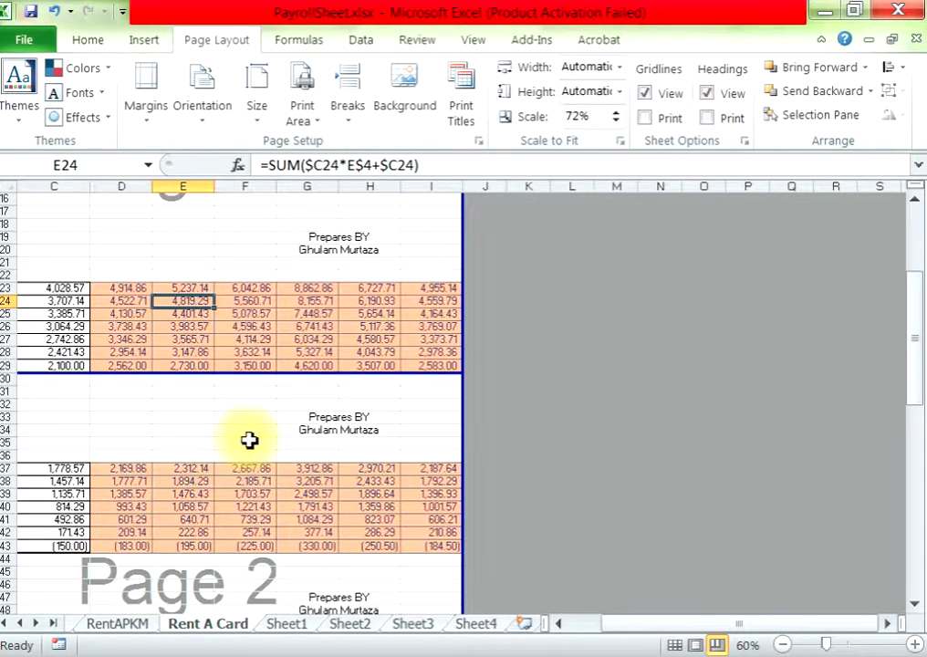
left_click_drag(465, 302, 277, 302)
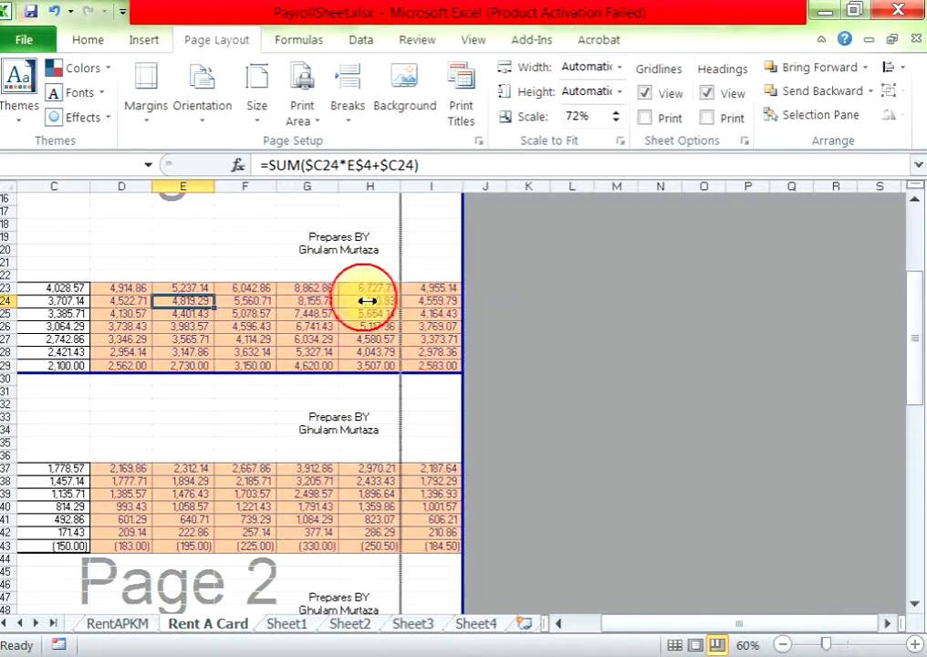
scroll(161, 414, "up", 3)
scroll(187, 235, "up", 2)
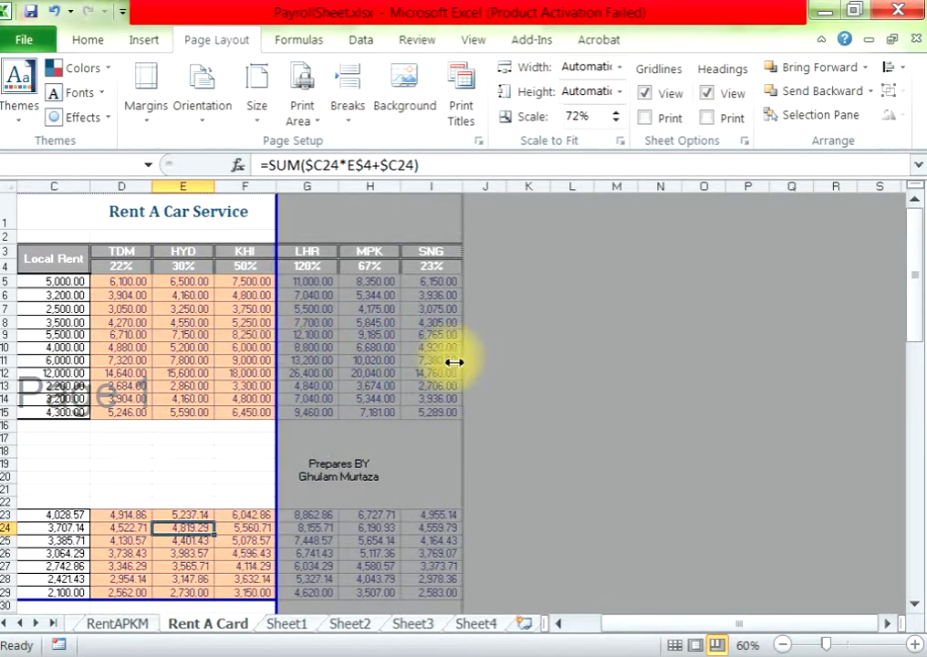
left_click_drag(277, 347, 465, 362)
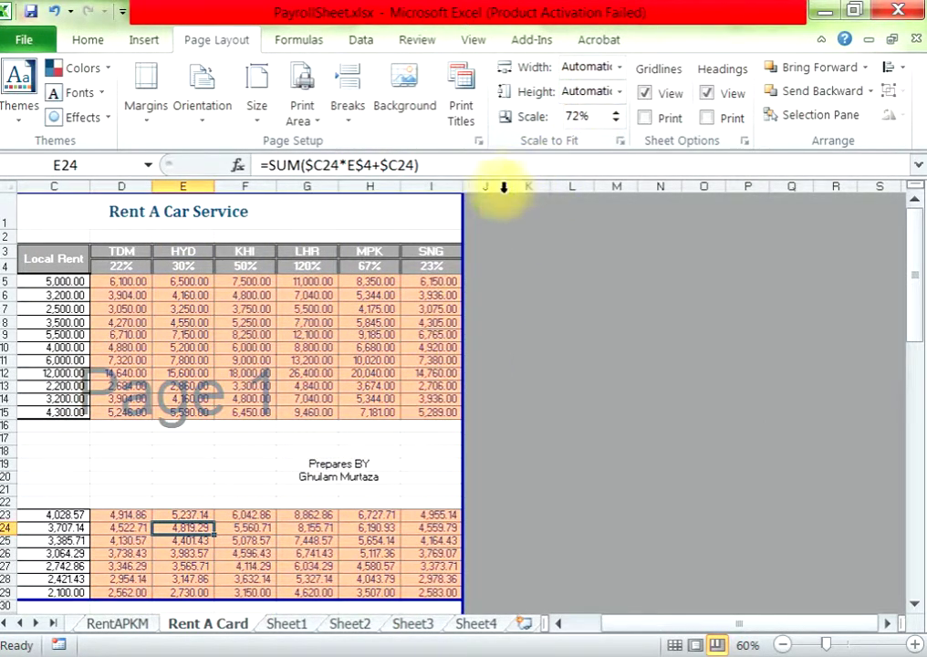
mouse_move(465, 219)
left_mouse_down()
mouse_move(682, 310)
mouse_move(462, 329)
left_mouse_up()
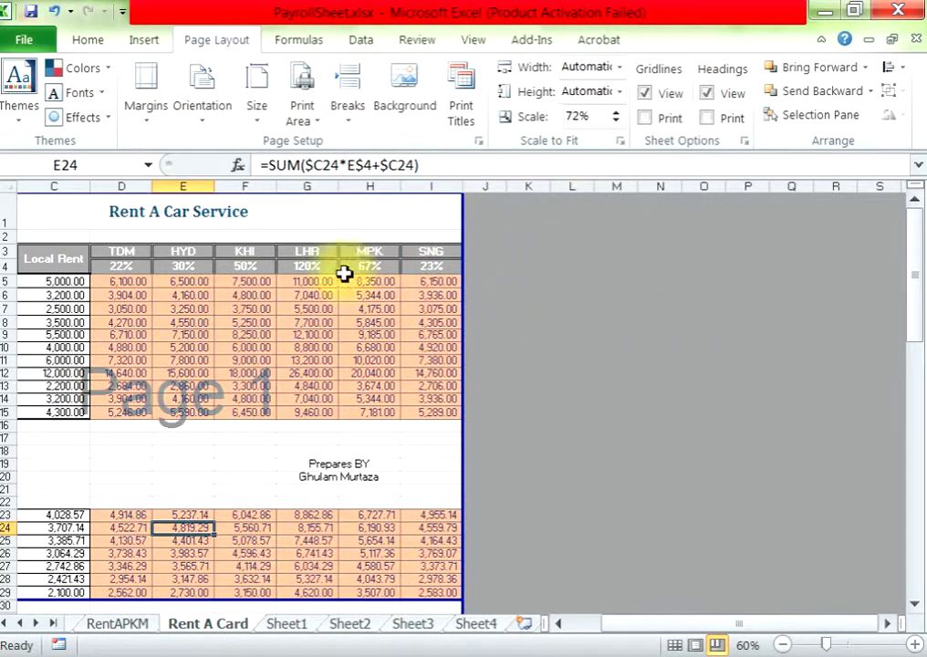
scroll(280, 354, "down", 3)
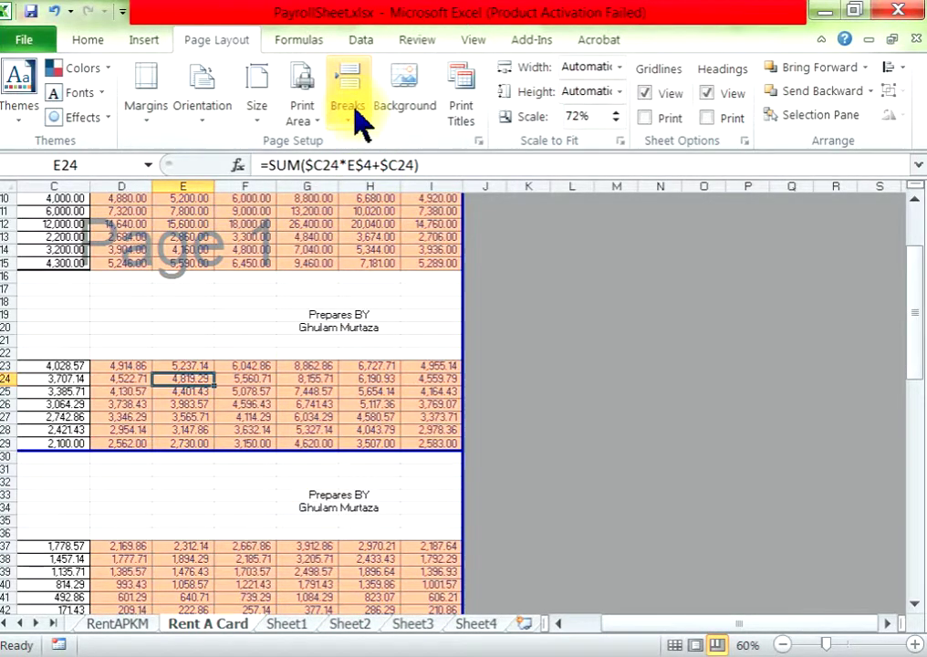
scroll(321, 478, "up", 3)
Insert a manual page break above row 16 of the Rent A Card sheet
left_click(36, 424)
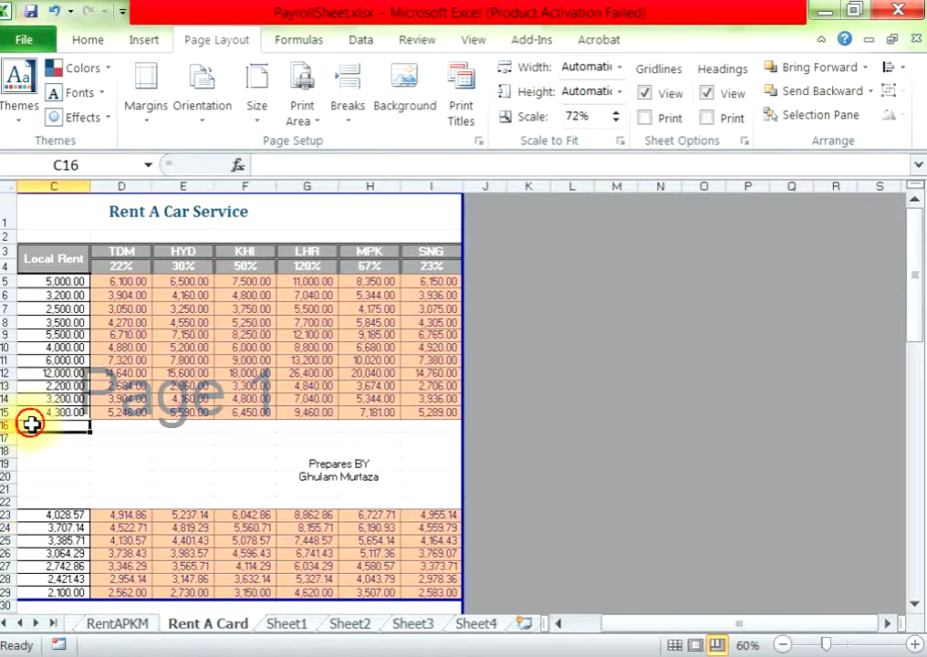
scroll(104, 442, "down", 3)
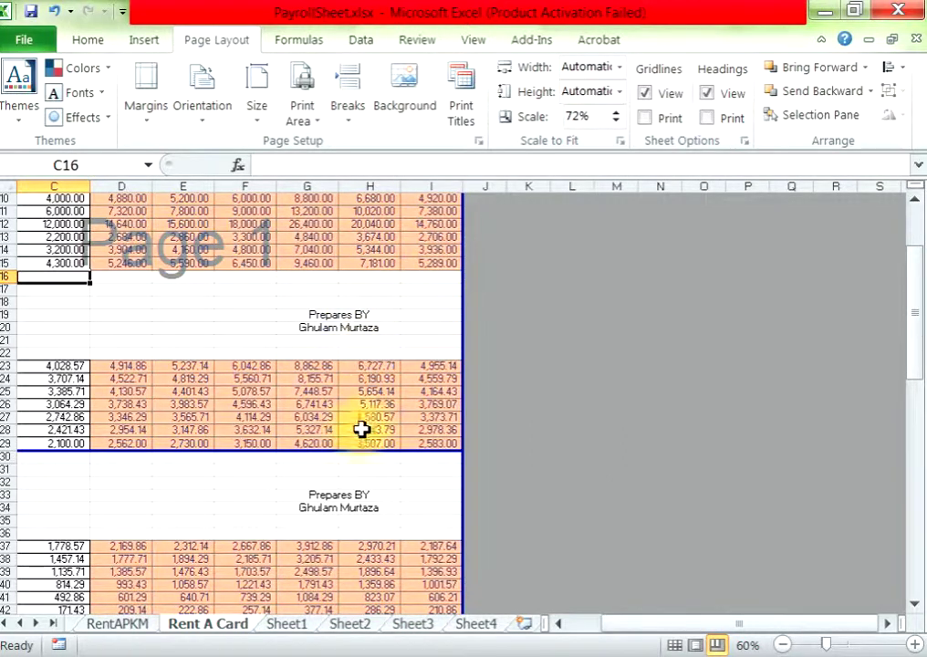
left_click(348, 87)
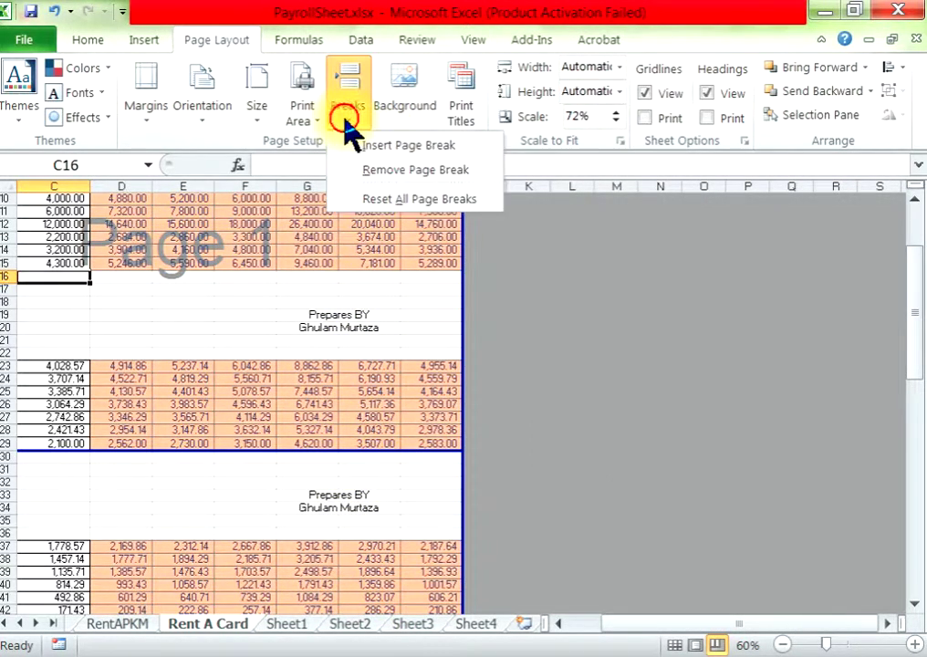
left_click(439, 144)
Scroll through the sheet to check that the new page begins at row 16
scroll(245, 424, "up", 3)
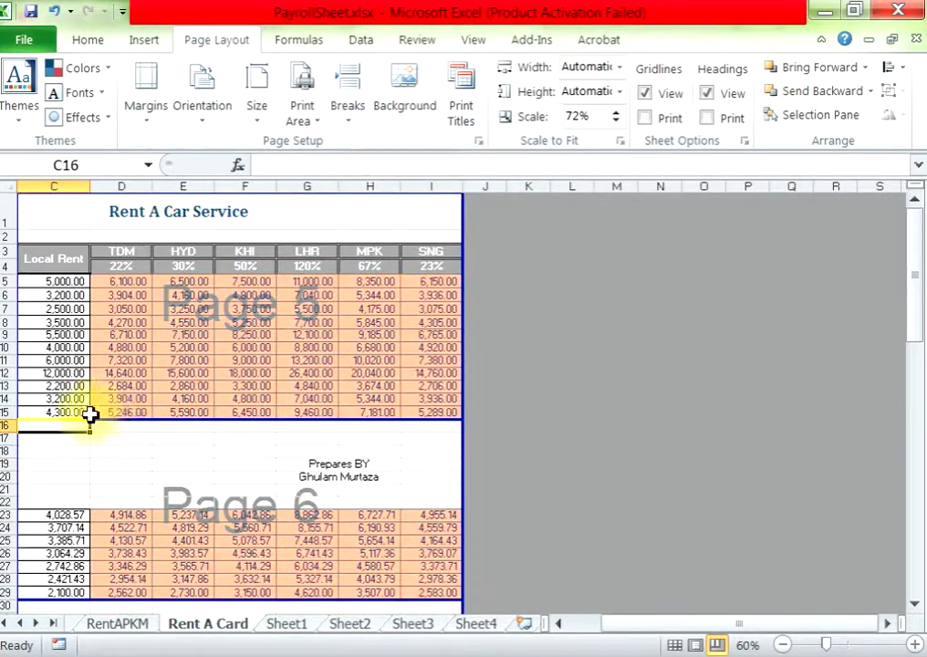
scroll(274, 365, "down", 1)
scroll(274, 319, "up", 1)
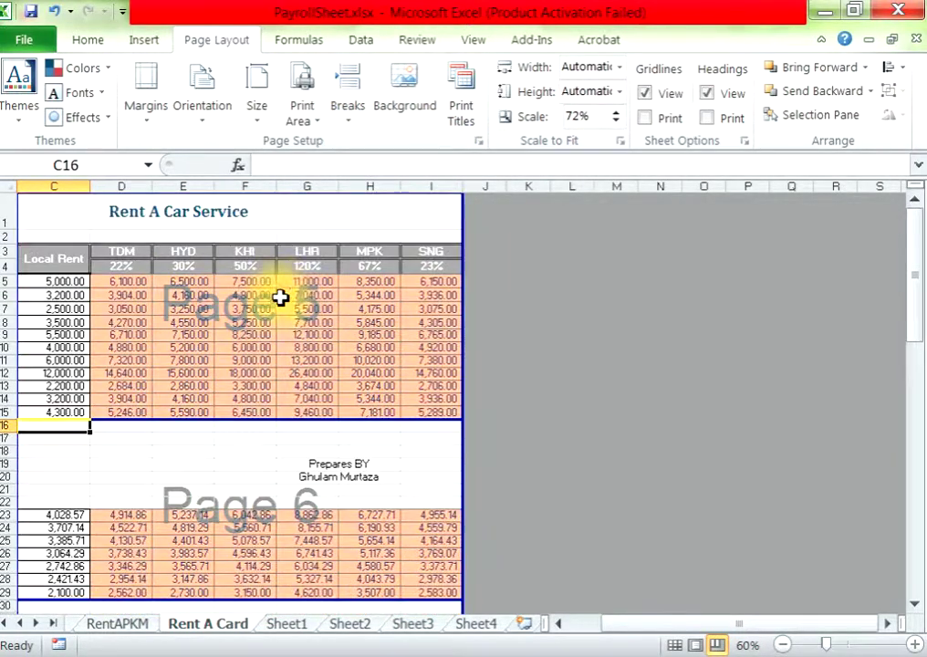
left_click(272, 333)
scroll(296, 457, "down", 2)
scroll(311, 492, "down", 4)
left_click(321, 522)
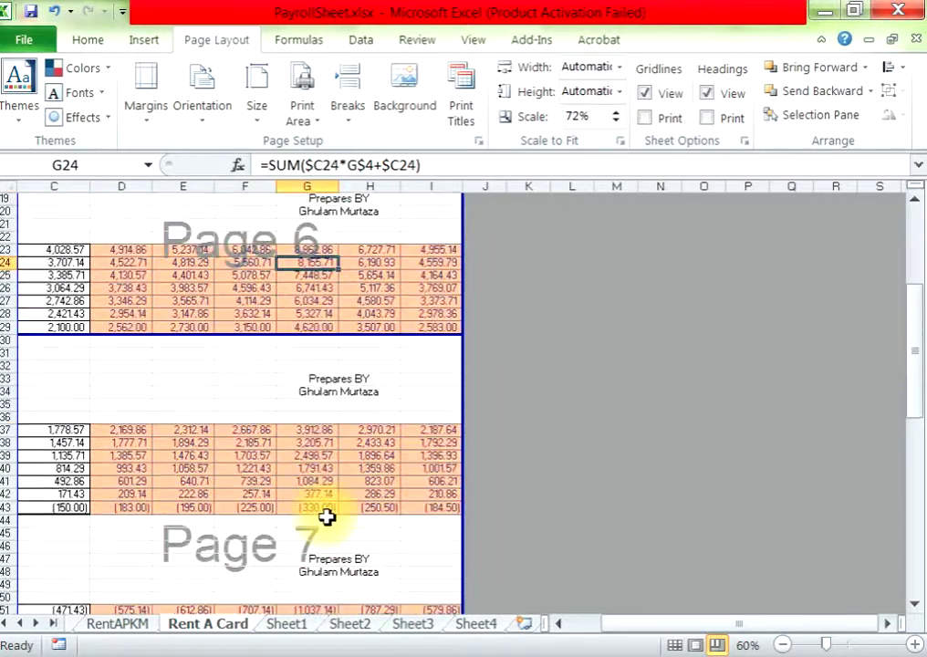
scroll(319, 522, "down", 5)
scroll(310, 522, "down", 5)
scroll(297, 522, "down", 4)
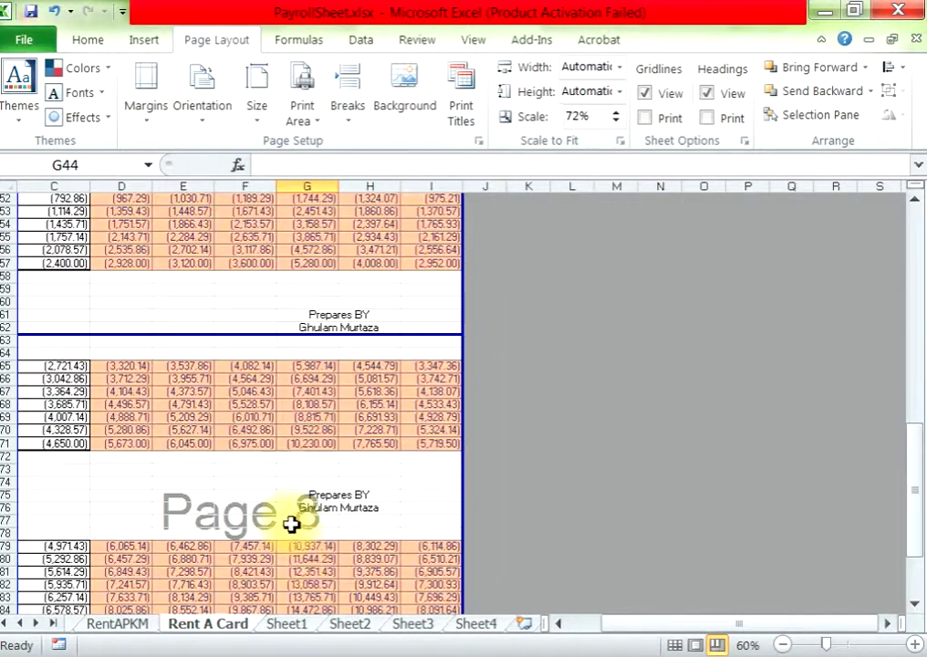
left_click(297, 521)
scroll(309, 546, "down", 3)
scroll(307, 538, "up", 6)
scroll(307, 532, "up", 9)
scroll(305, 530, "up", 7)
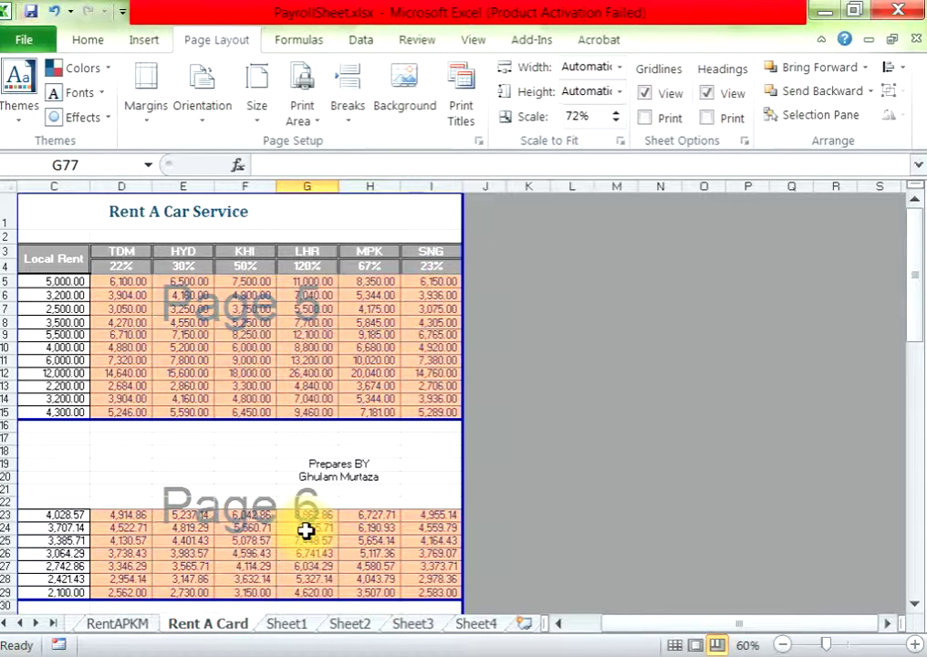
Remove the manual page break above row 16 of Rent A Card
left_click(33, 425)
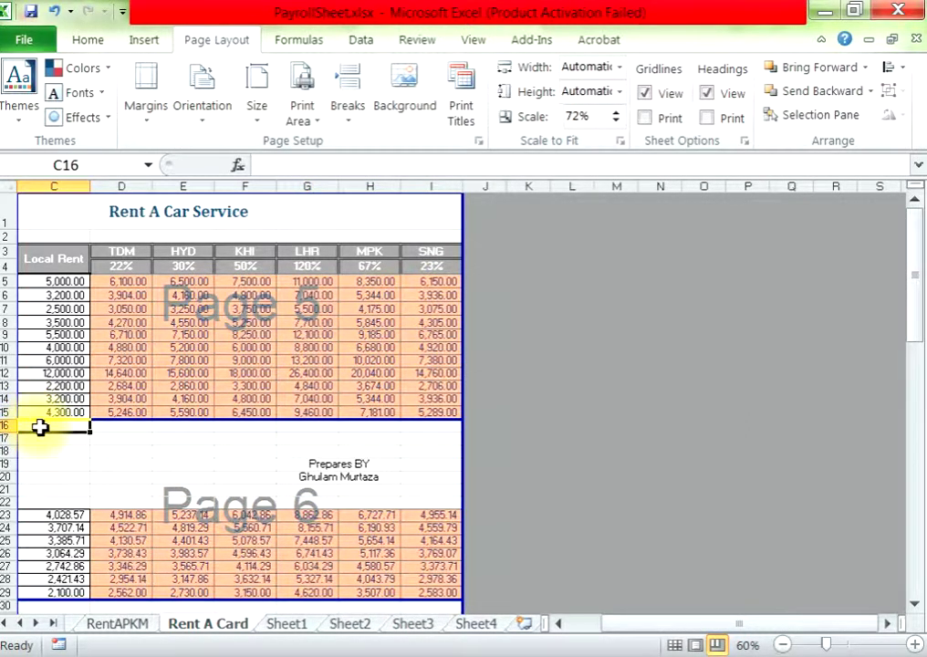
left_click(358, 117)
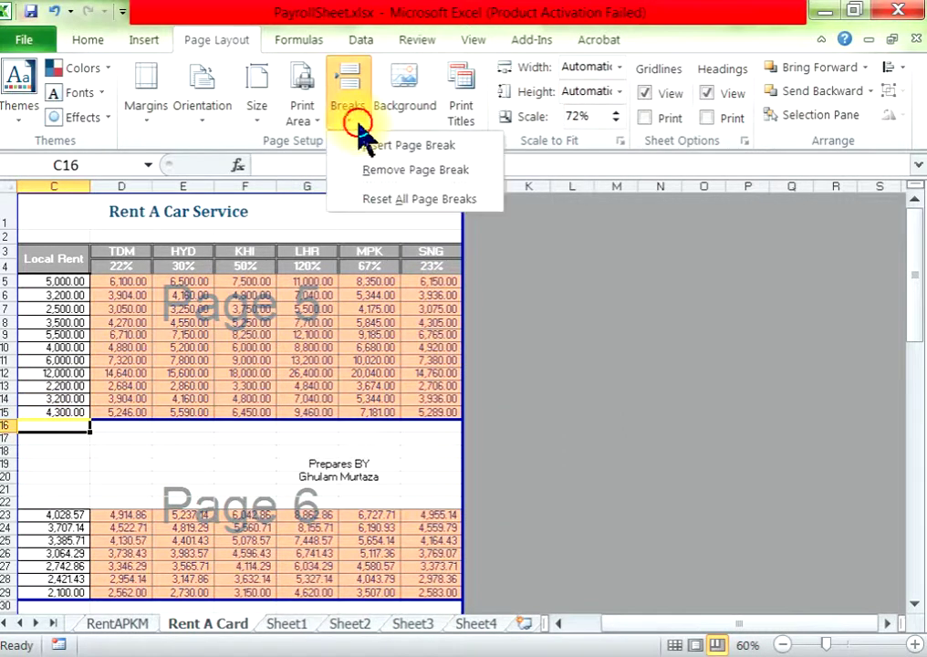
left_click(370, 173)
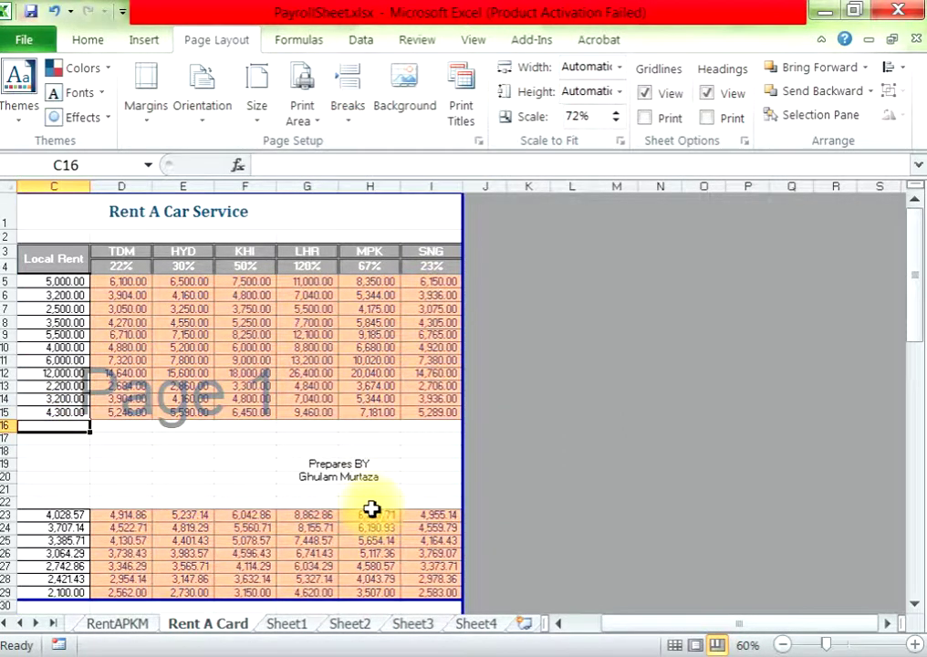